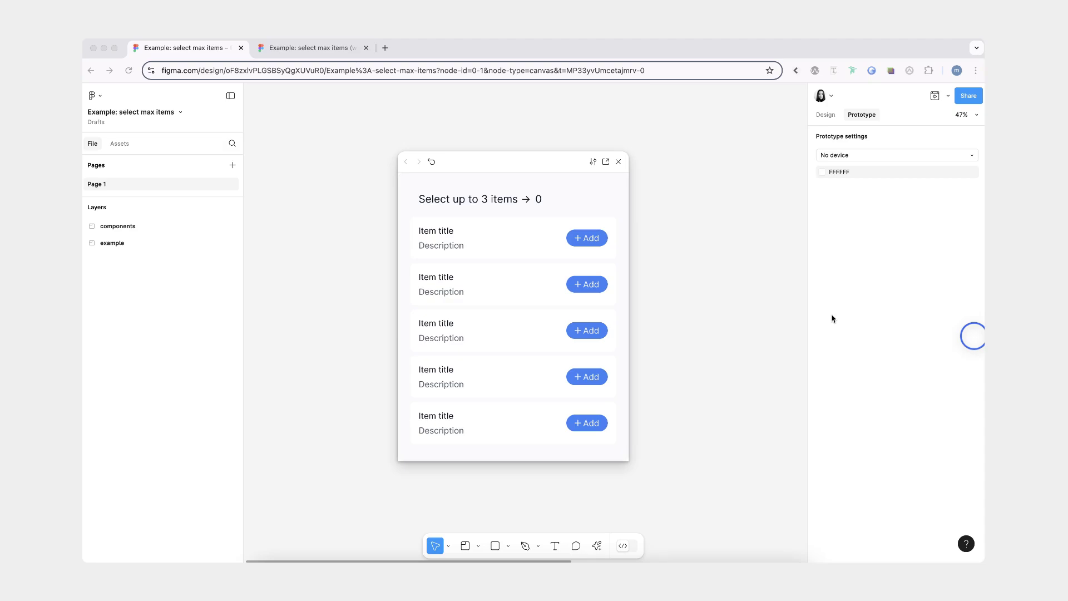
# In Present mode, add three items, remove one, then switch to the worksheet file.
pyautogui.click(576, 240)
pyautogui.click(584, 287)
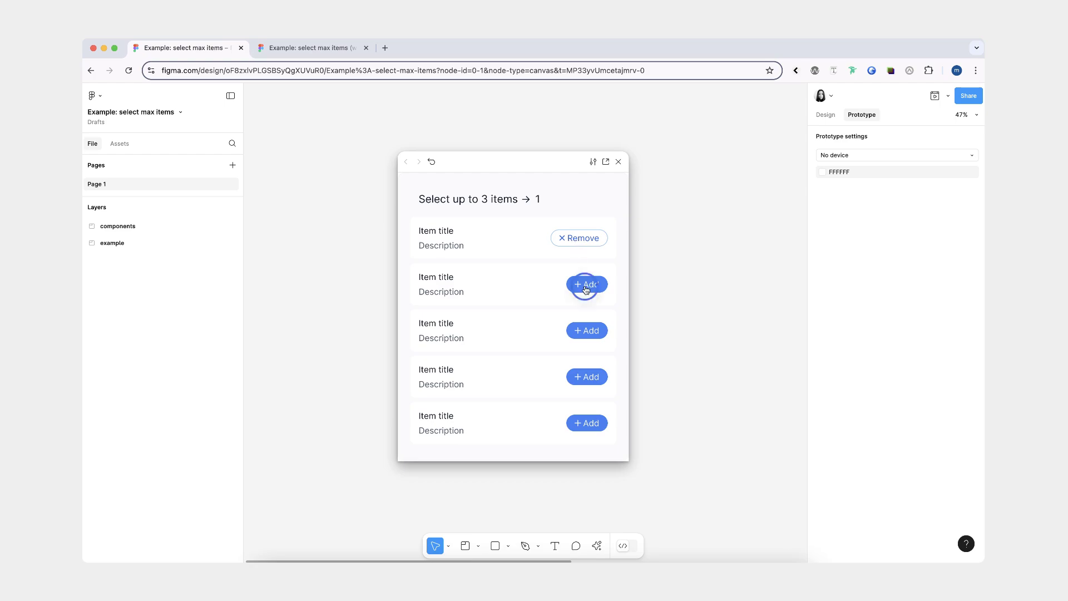
pyautogui.click(584, 383)
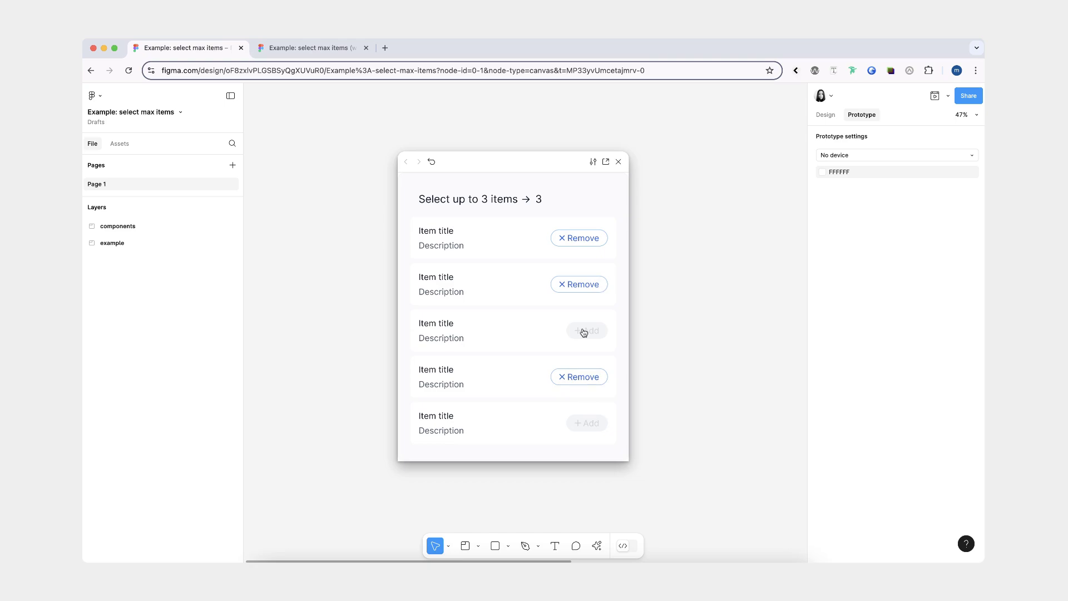
pyautogui.click(575, 288)
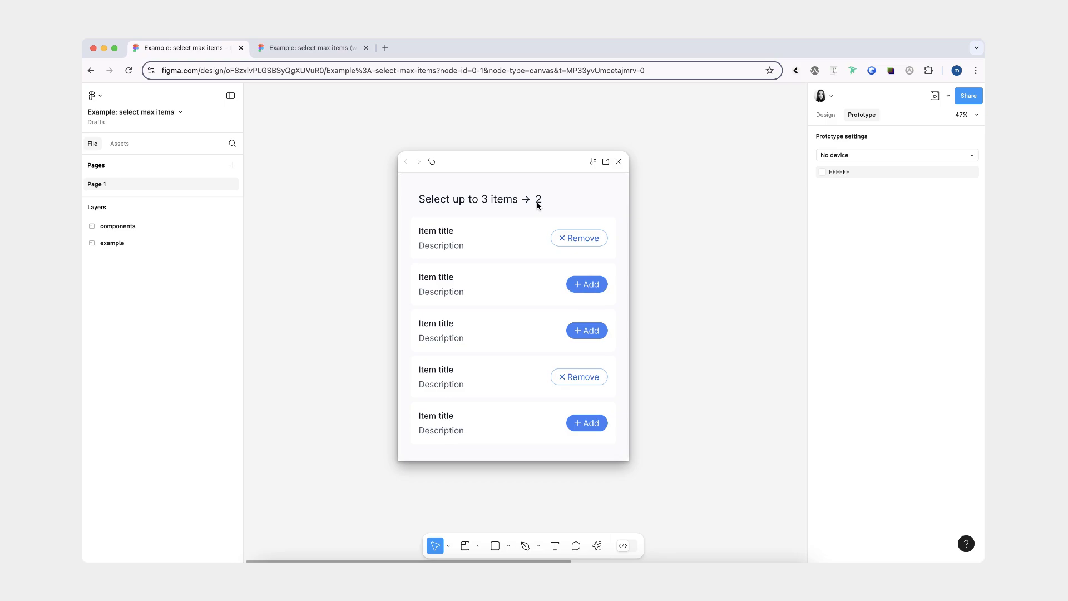
pyautogui.hotkey('ctrl', 'Tab')
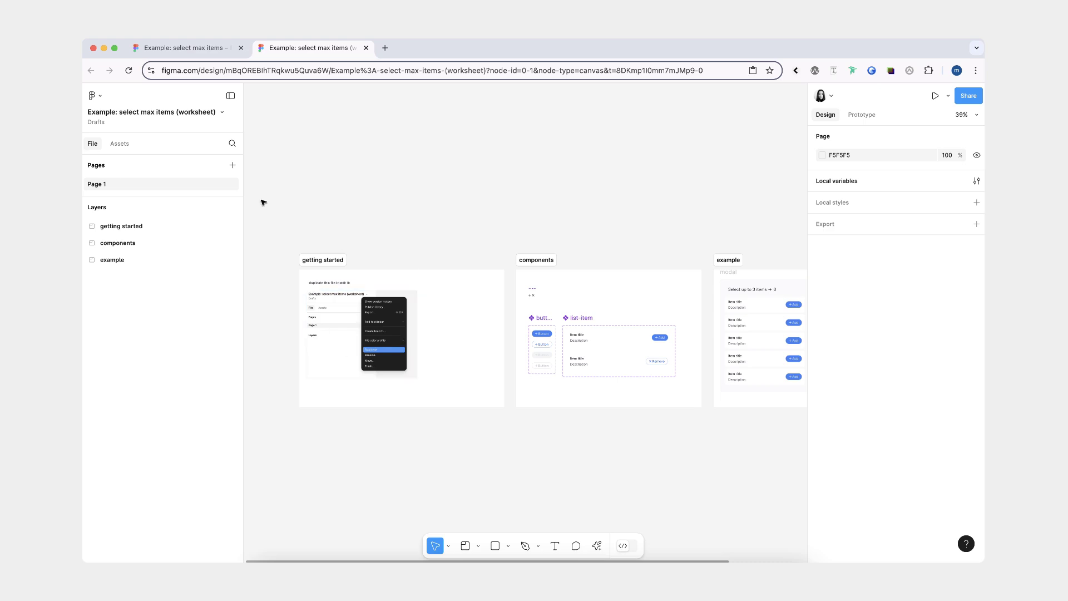
# Duplicate the worksheet file from the file-name menu.
pyautogui.click(222, 112)
pyautogui.click(251, 240)
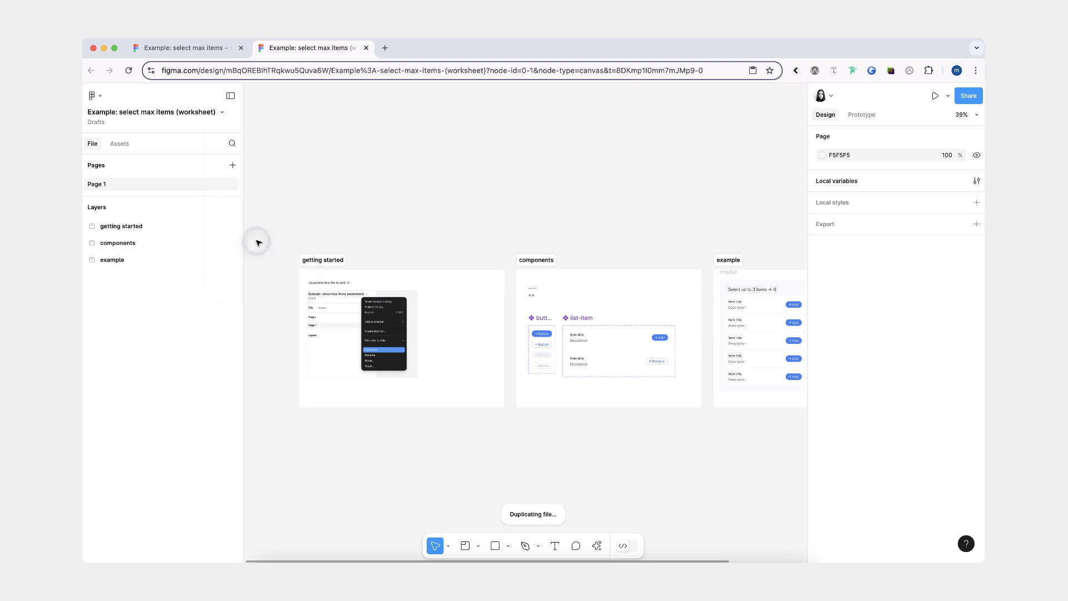
pyautogui.hscroll(3, 512, 272)
pyautogui.scroll(-2, 512, 272)
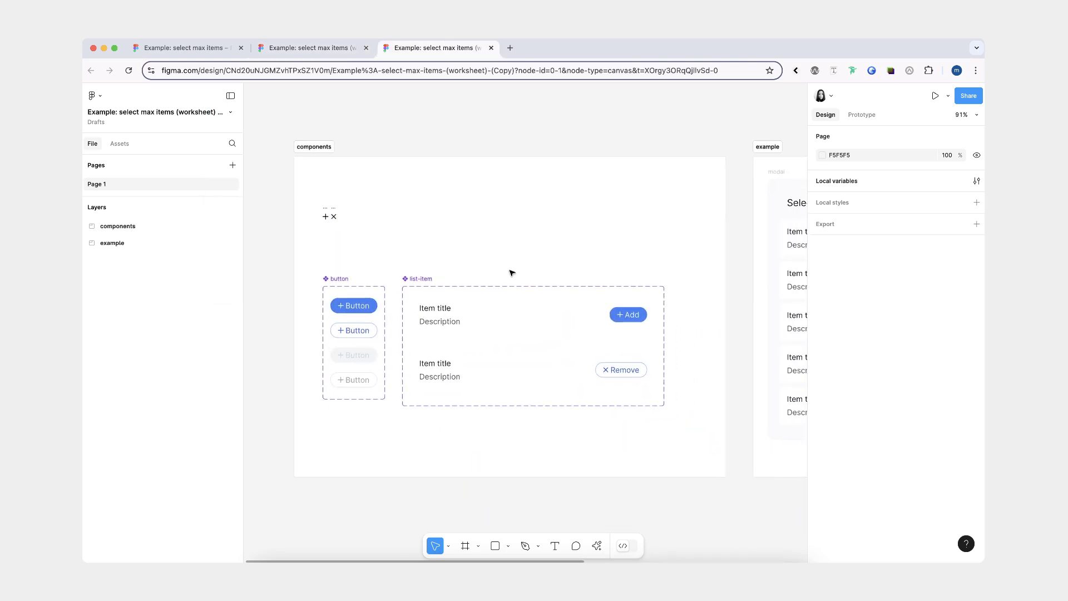
# Zoom to the button component set and inspect its outline and Disabled=true variants.
pyautogui.click(332, 278)
pyautogui.hotkey('shift', '2')
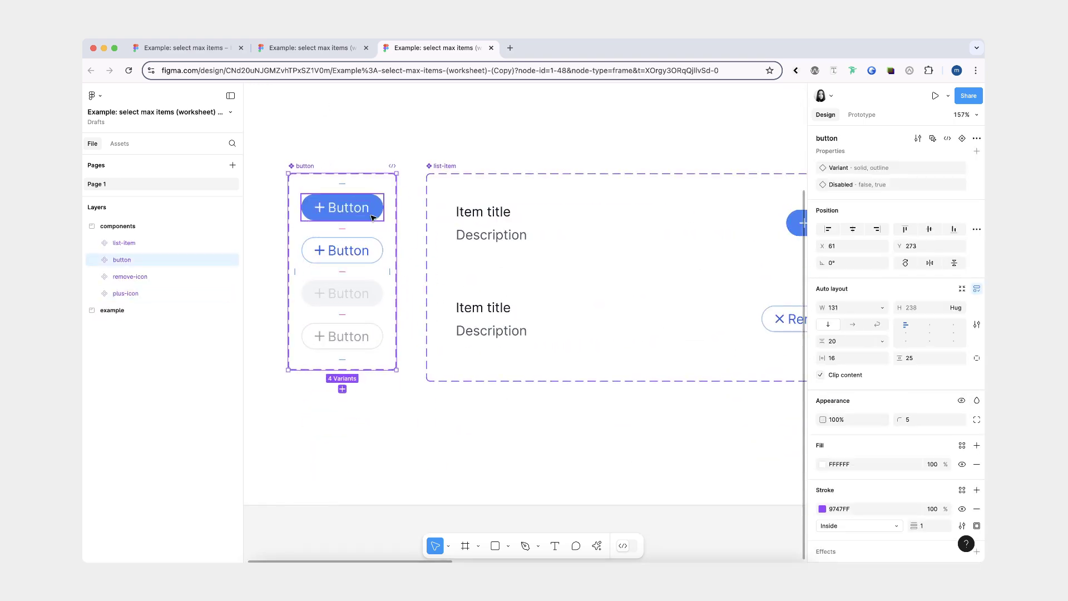
pyautogui.click(366, 256)
pyautogui.press('Escape')
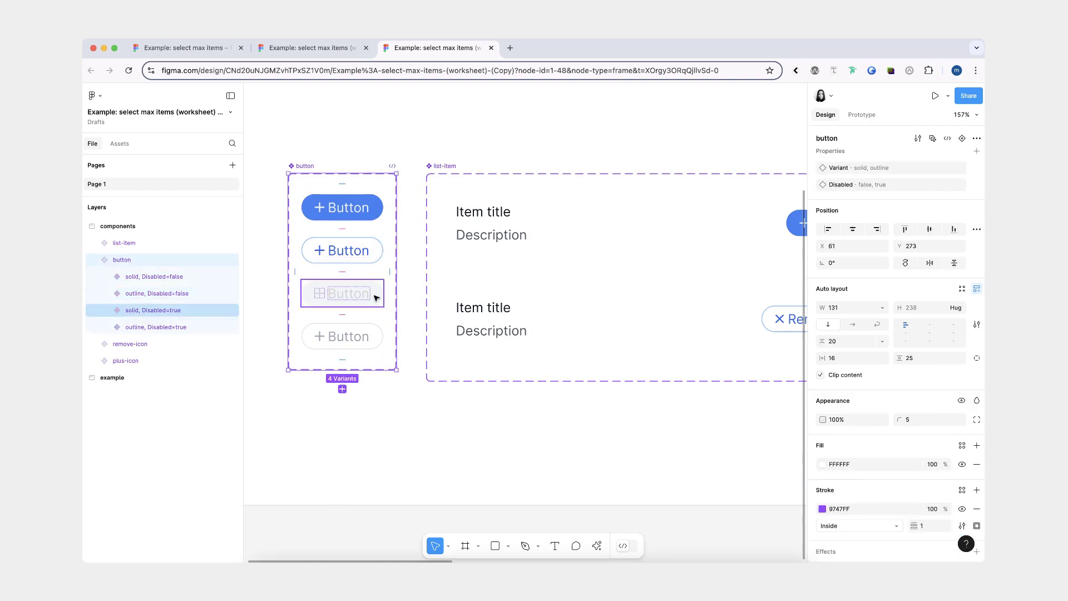
pyautogui.click(367, 299)
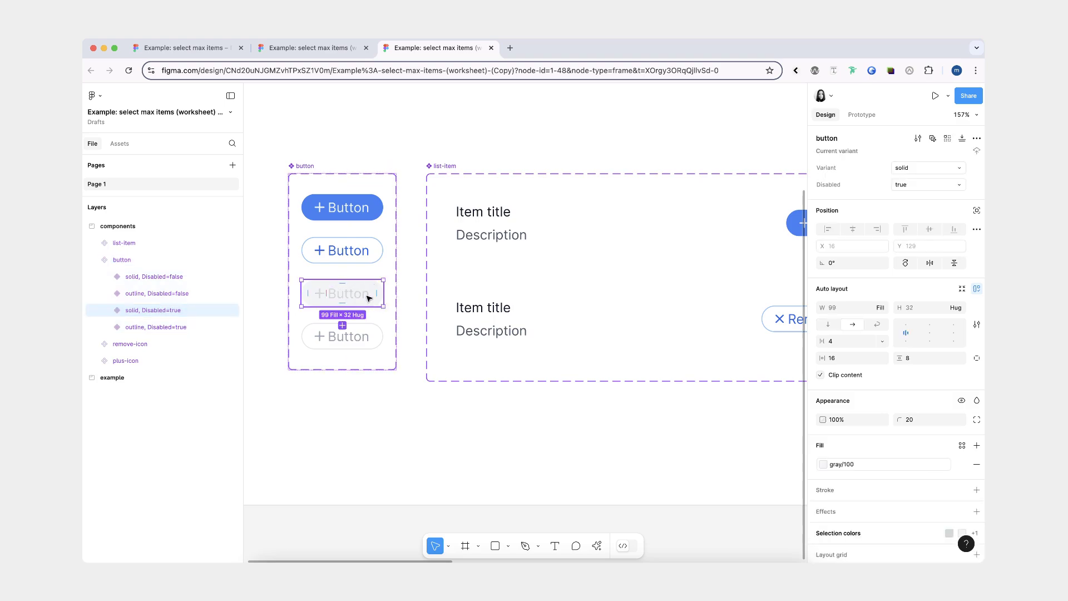
pyautogui.click(366, 344)
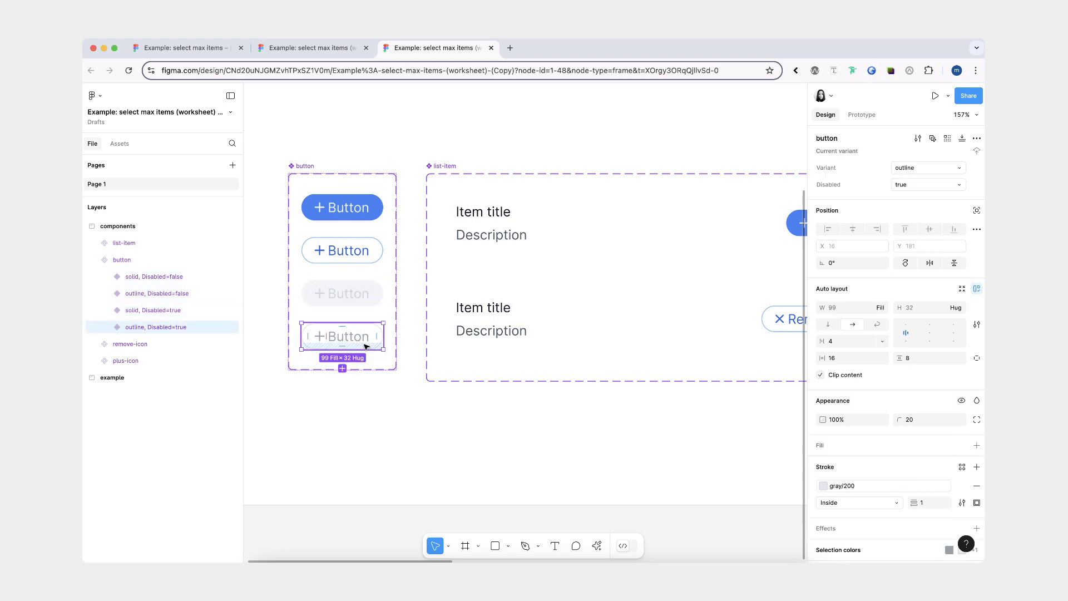
# Inspect the default and selected list-item variants, then deselect the modal frame.
pyautogui.scroll(-3, 386, 184)
pyautogui.click(385, 179)
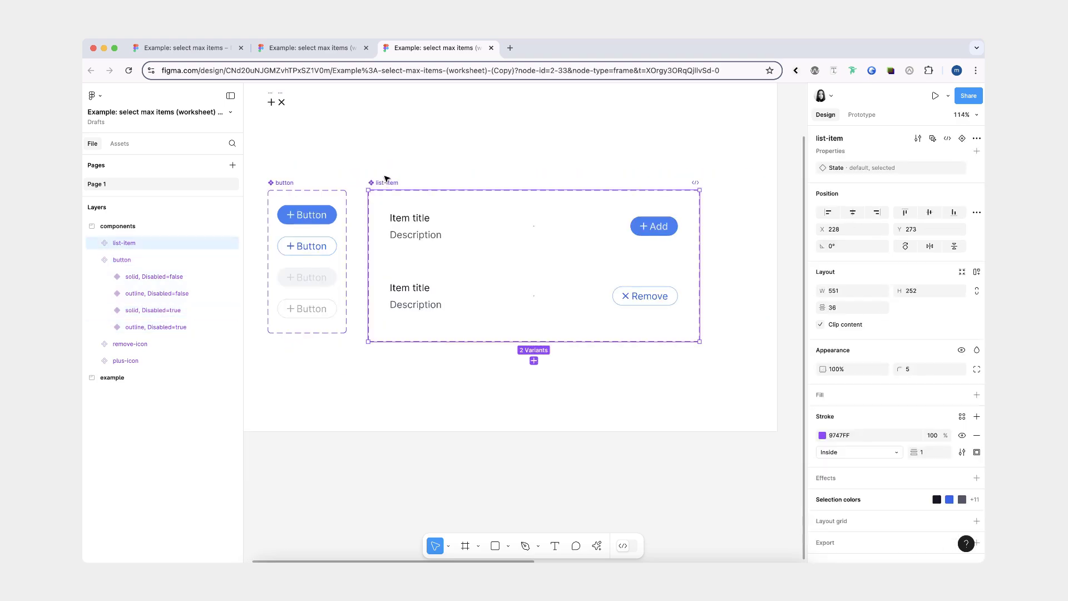
pyautogui.click(445, 230)
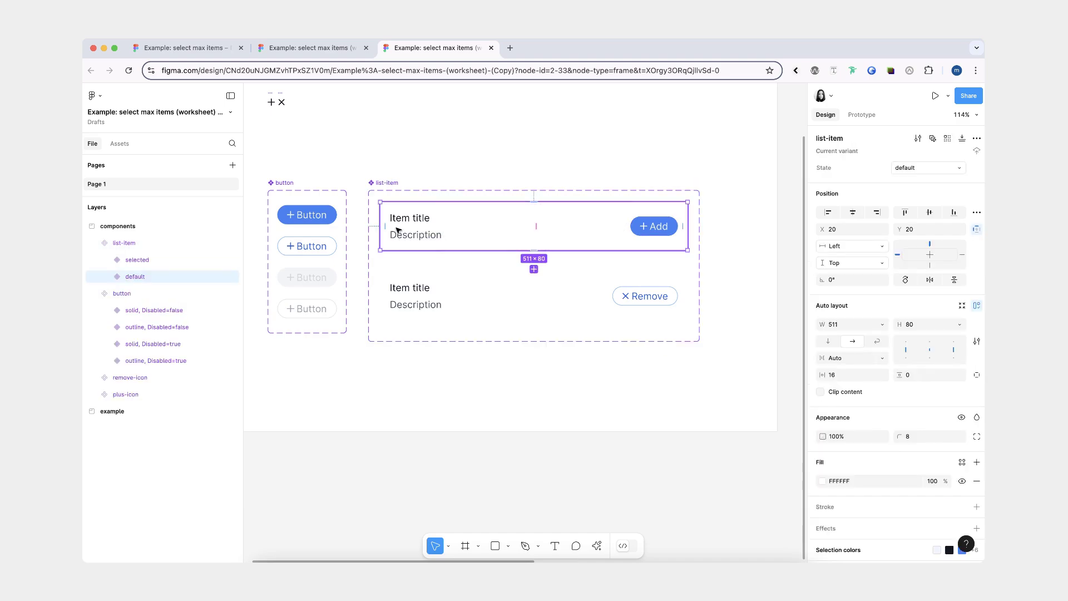
pyautogui.click(672, 312)
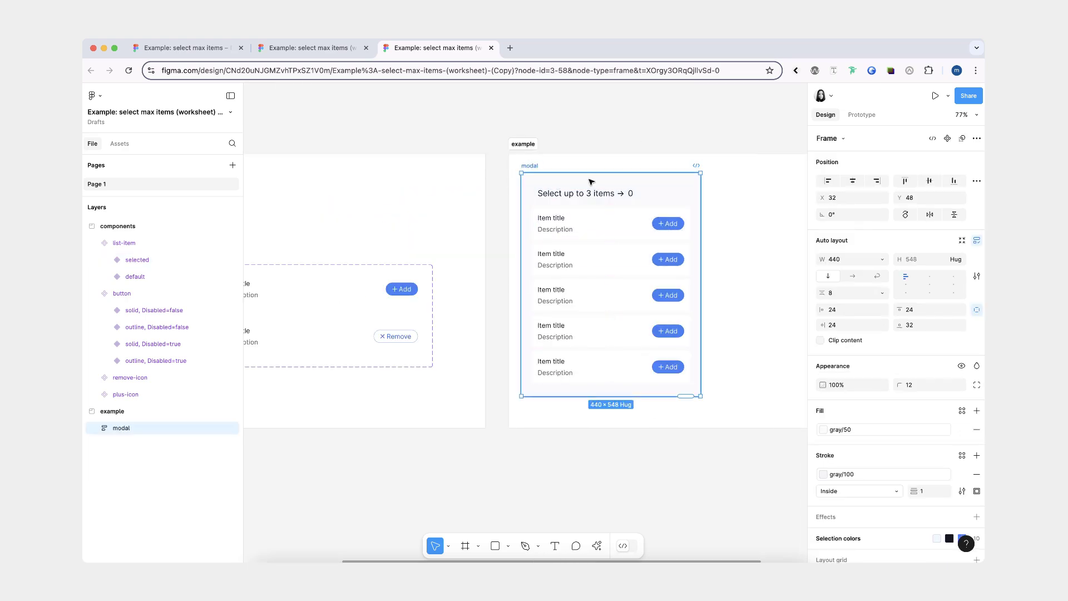
pyautogui.click(658, 170)
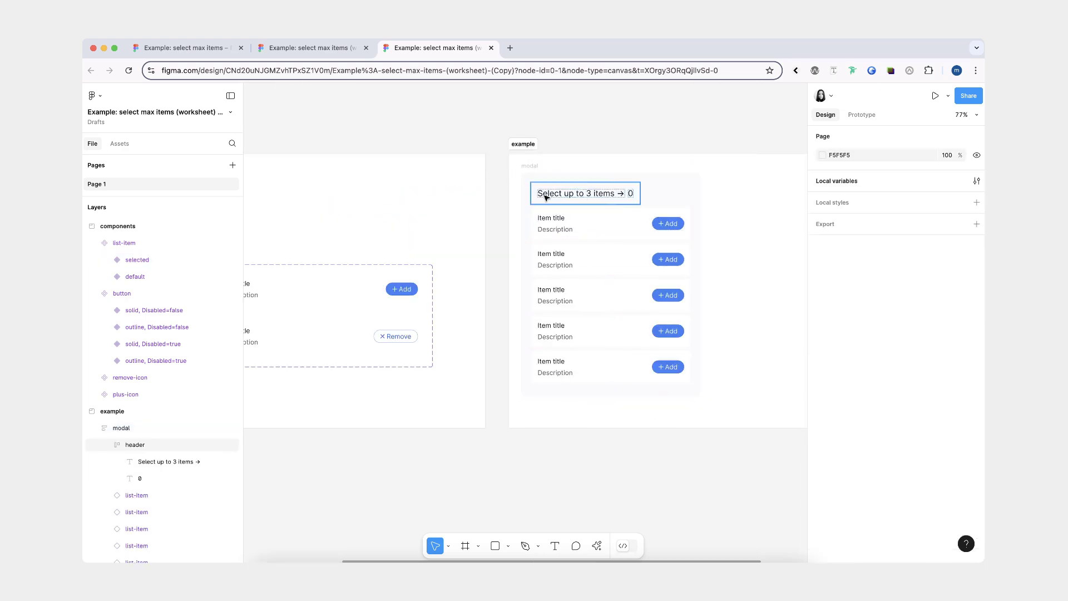
# Create a local variable collection named 'Prototype'.
pyautogui.click(975, 180)
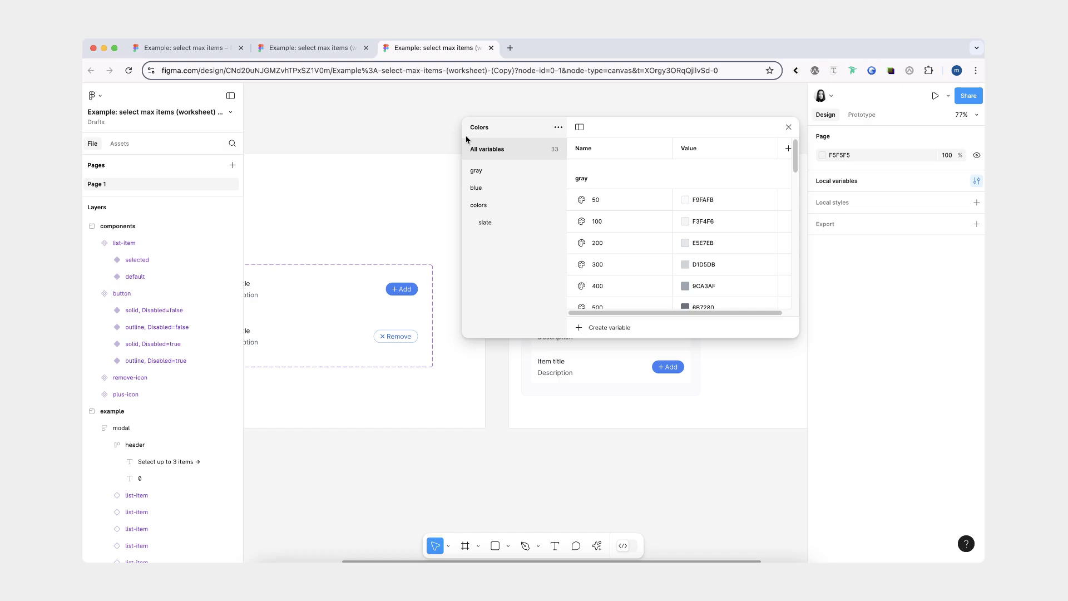
pyautogui.hotkey('shift', '1')
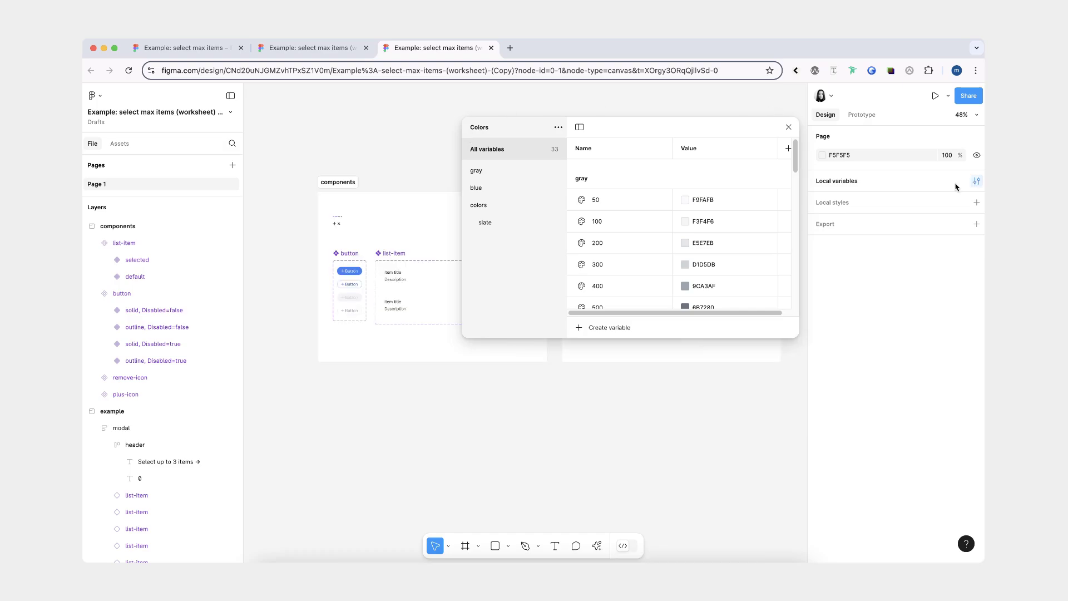
pyautogui.click(558, 127)
pyautogui.click(565, 177)
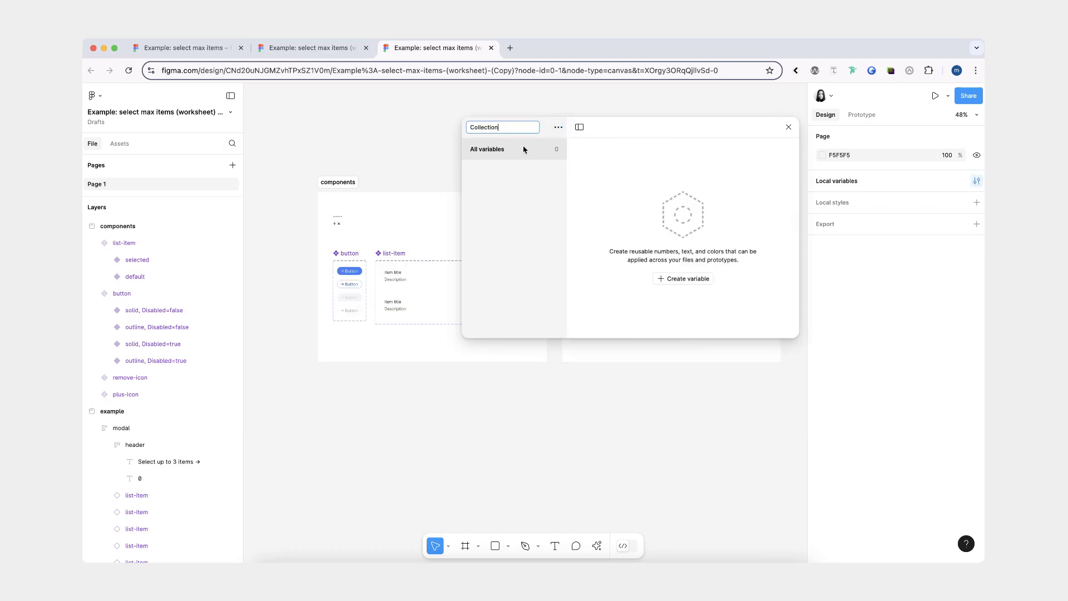
pyautogui.write('Prototype')
pyautogui.press('Return')
# Add a number variable named 'Items selected'.
pyautogui.click(687, 284)
pyautogui.click(692, 308)
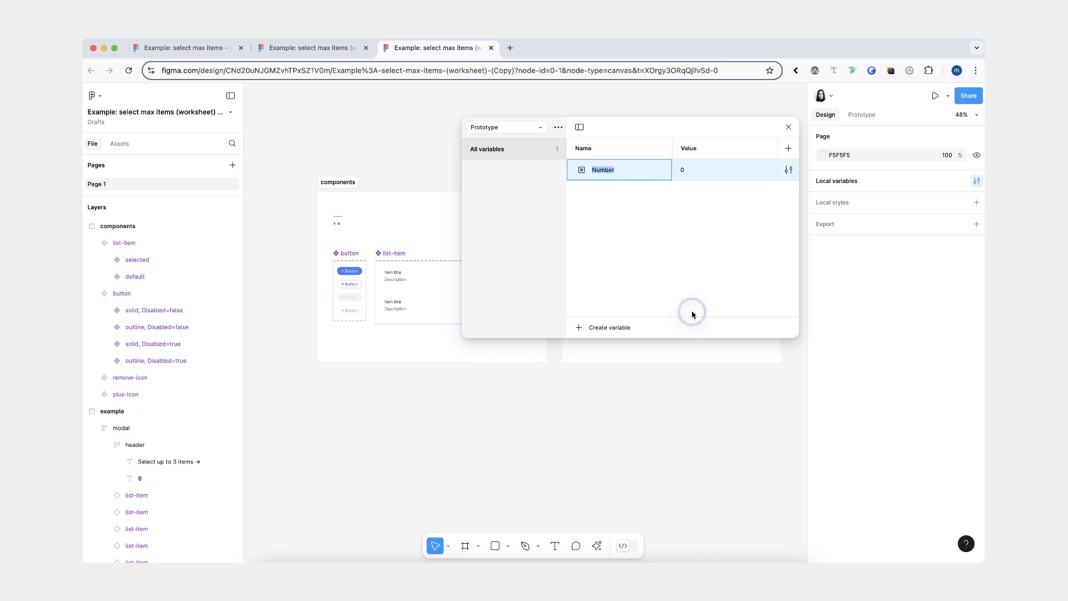
pyautogui.write('Items selected')
pyautogui.press('Return')
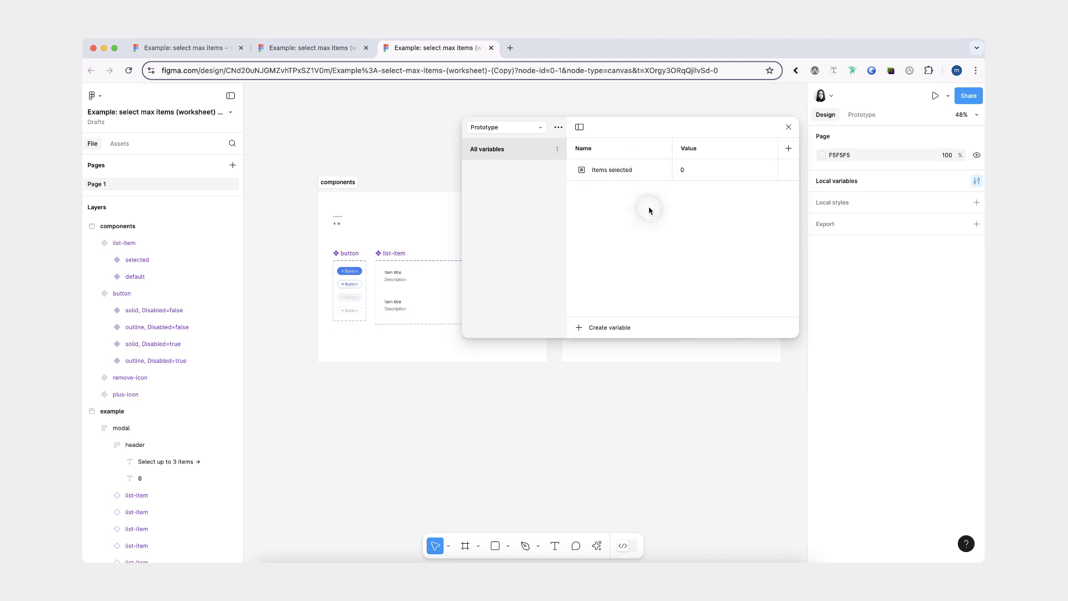
# Add a boolean variable named 'Limit reached'.
pyautogui.click(608, 329)
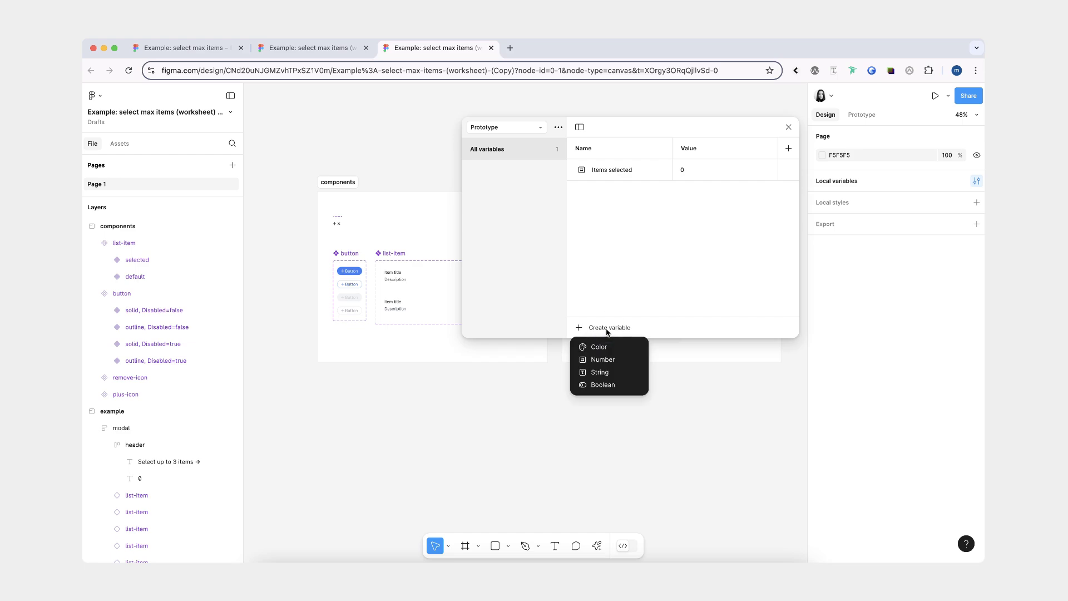
pyautogui.click(612, 385)
pyautogui.write('Limit reached')
pyautogui.click(616, 245)
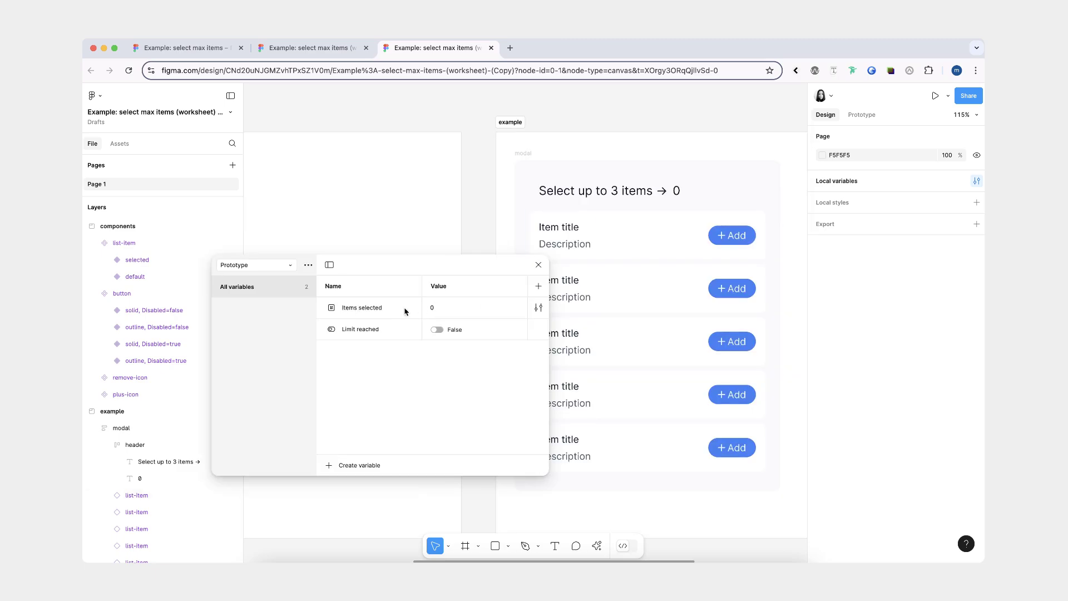
# Bind the header's '0' counter text to Items selected and test it with value 4.
pyautogui.click(678, 192)
pyautogui.click(654, 184)
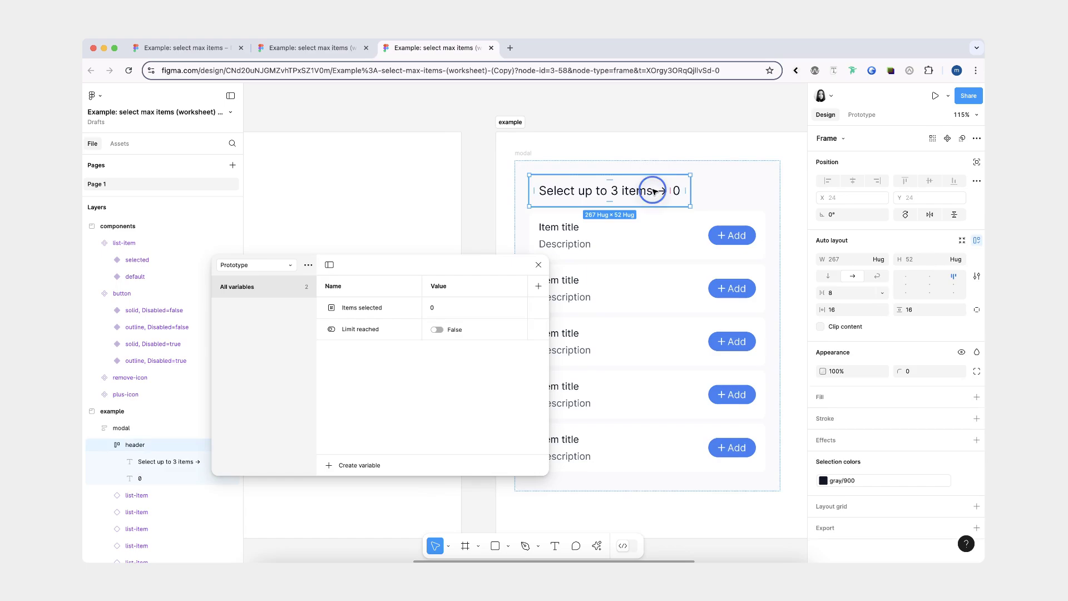
pyautogui.click(650, 188)
pyautogui.click(676, 191)
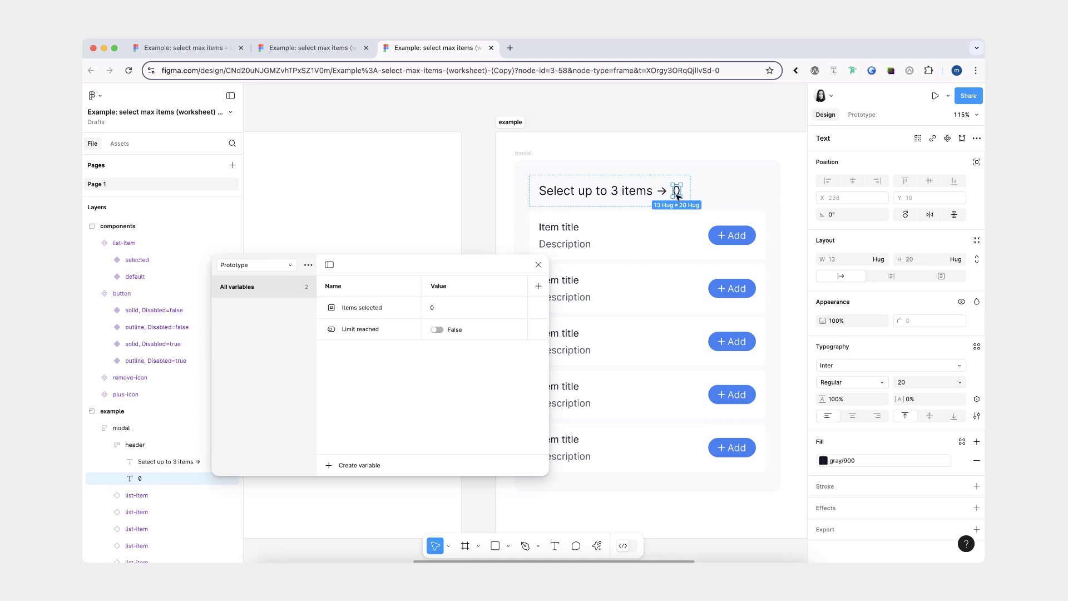
pyautogui.click(976, 398)
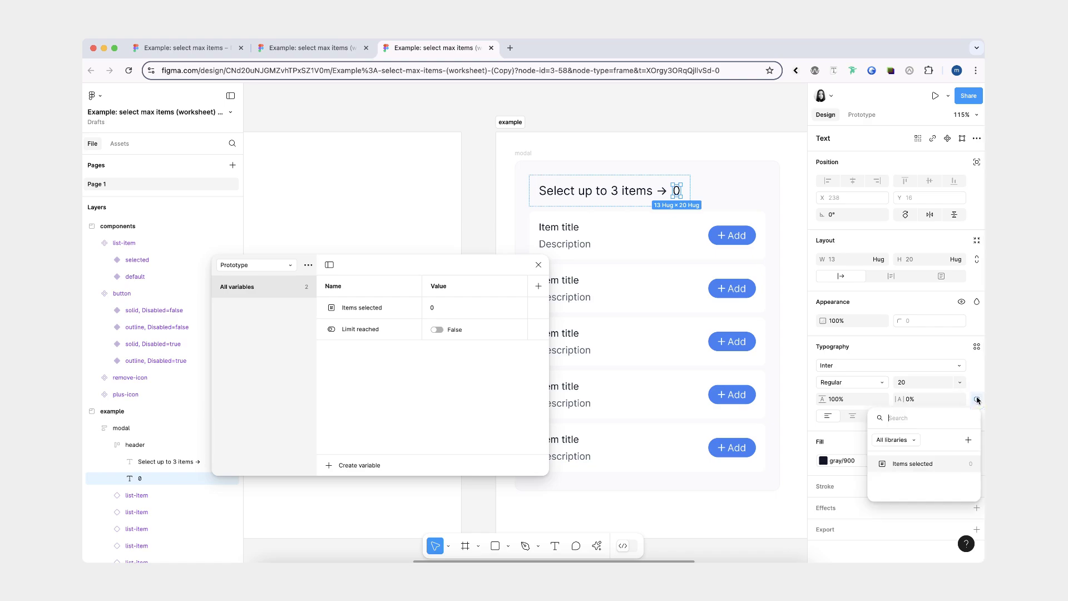
pyautogui.click(908, 469)
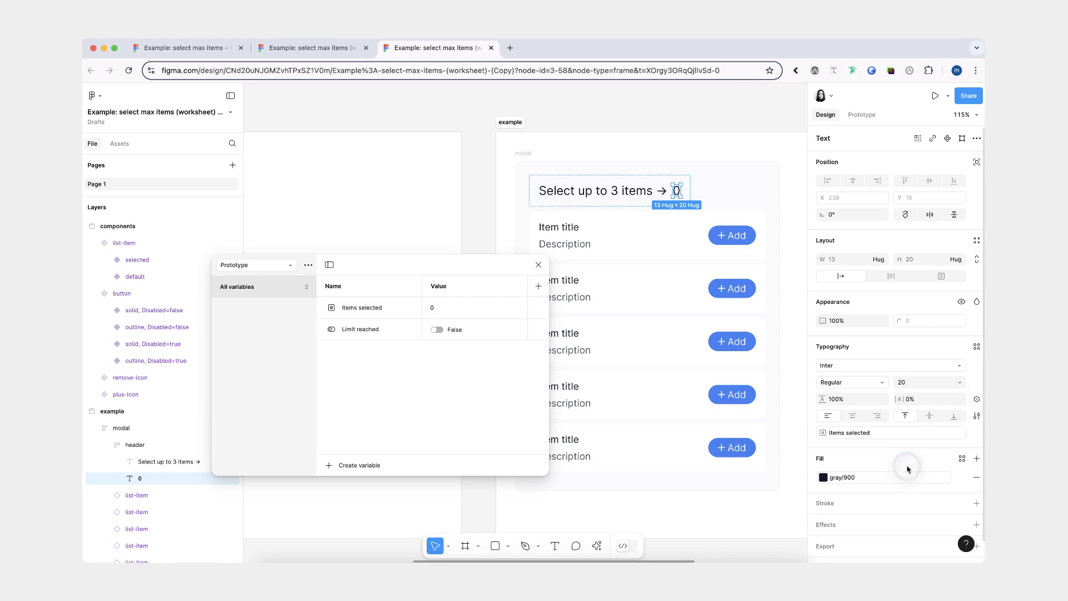
pyautogui.click(464, 309)
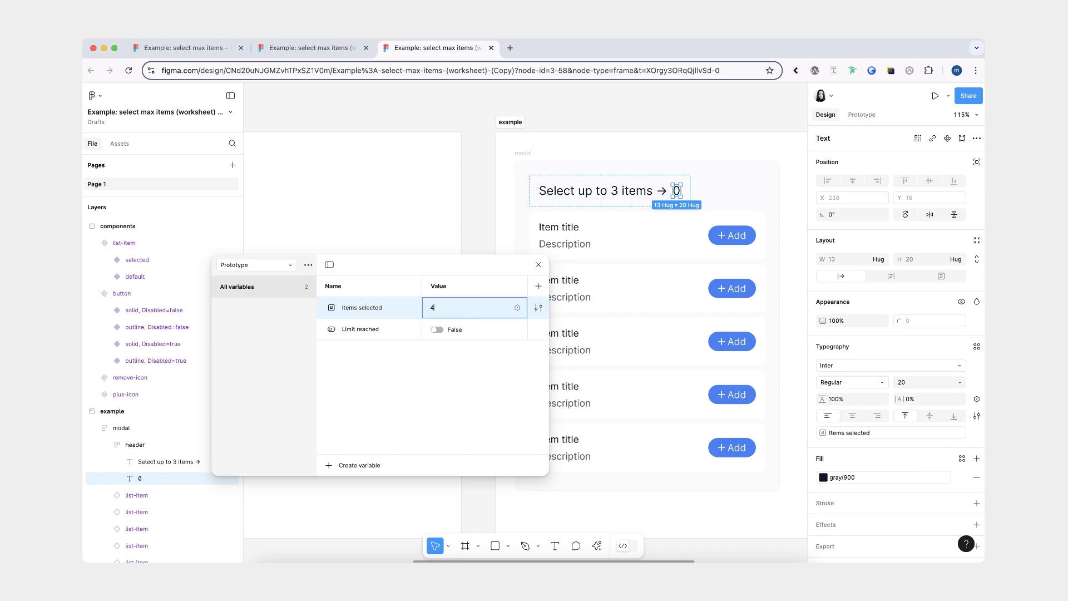
pyautogui.click(472, 356)
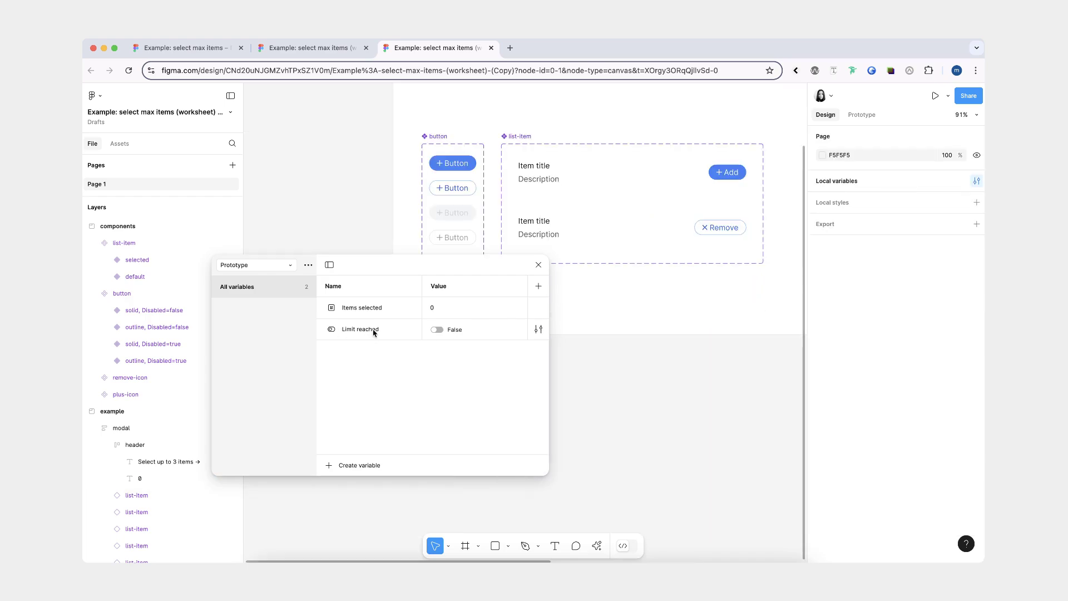
# Bind the default list item's Add button Disabled property to Limit reached.
pyautogui.click(732, 175)
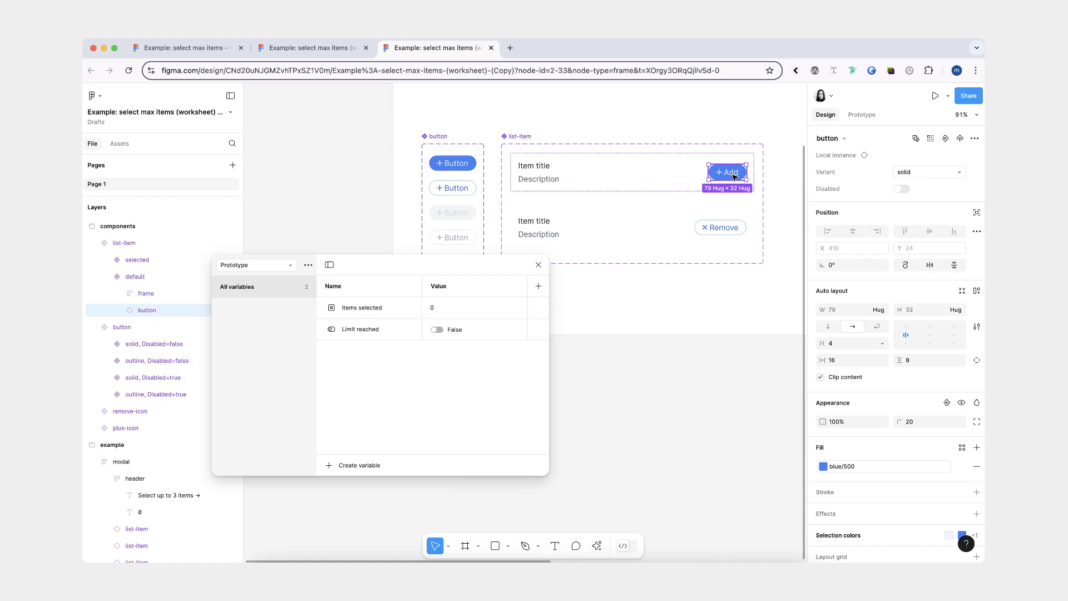
pyautogui.click(976, 188)
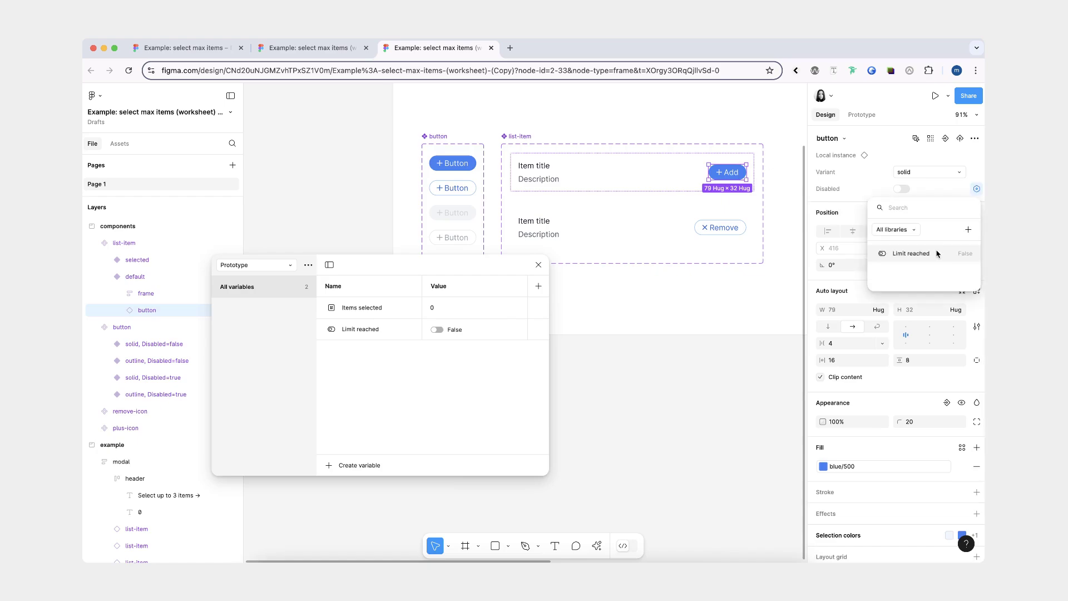
pyautogui.click(937, 254)
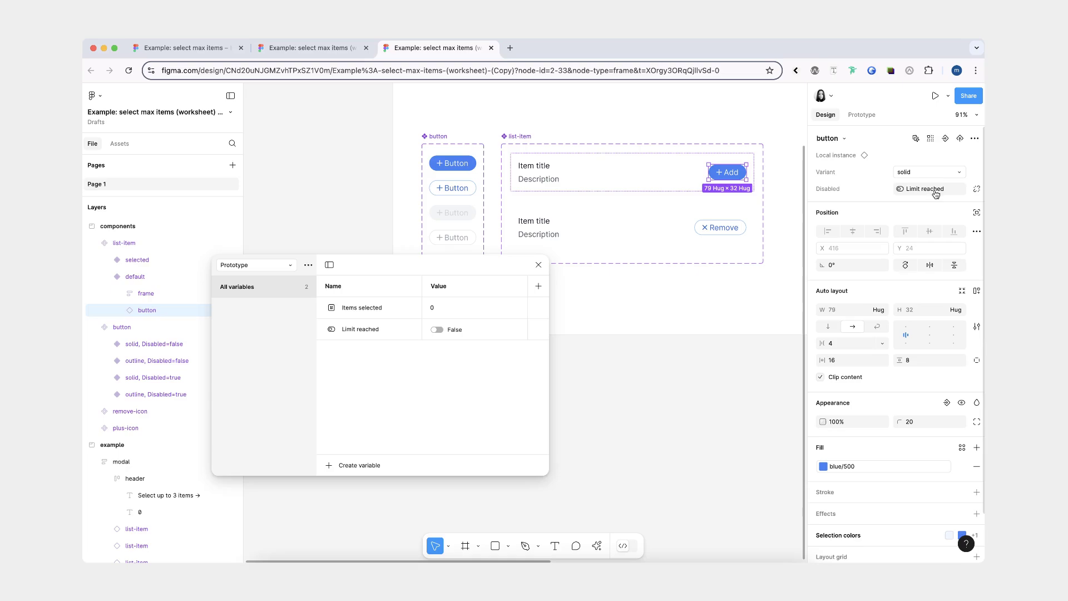
pyautogui.click(799, 198)
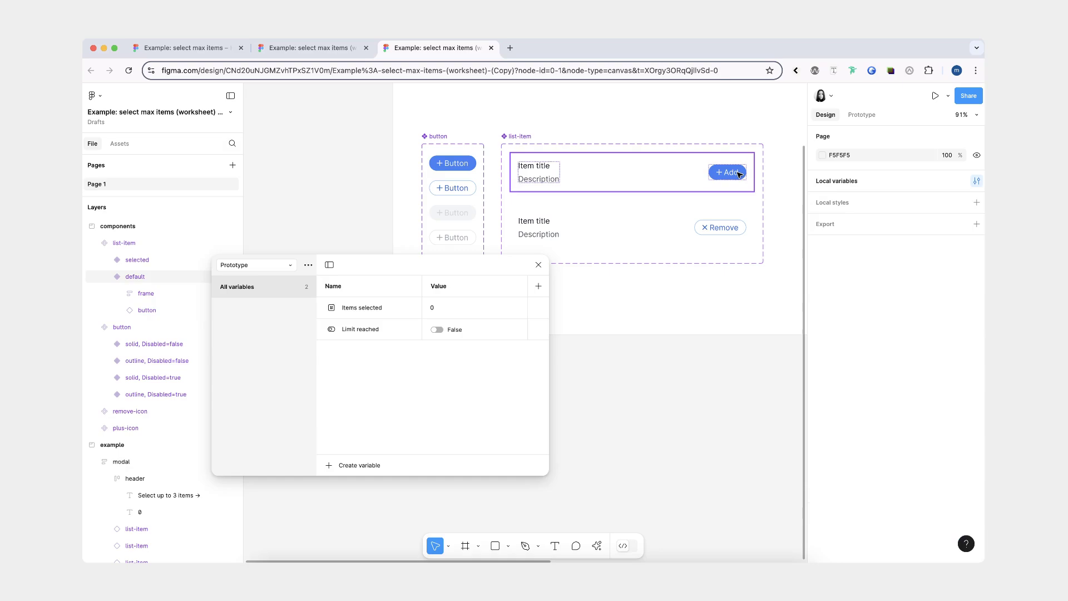
# Close the Local variables window and select the list item's Add button.
pyautogui.hscroll(5, 738, 172)
pyautogui.scroll(-3, 737, 172)
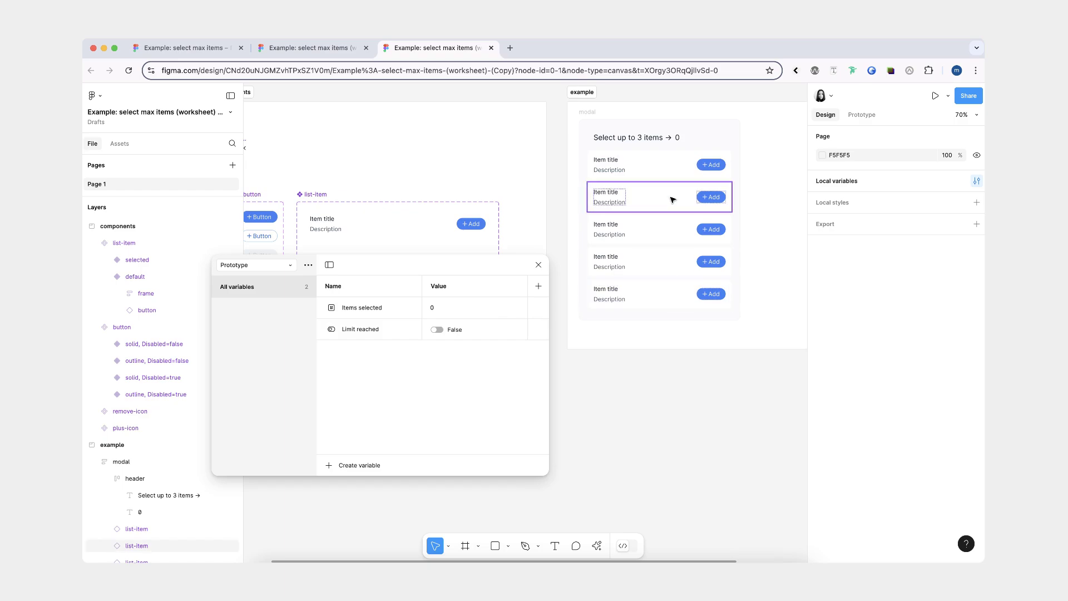
pyautogui.scroll(-3, 673, 200)
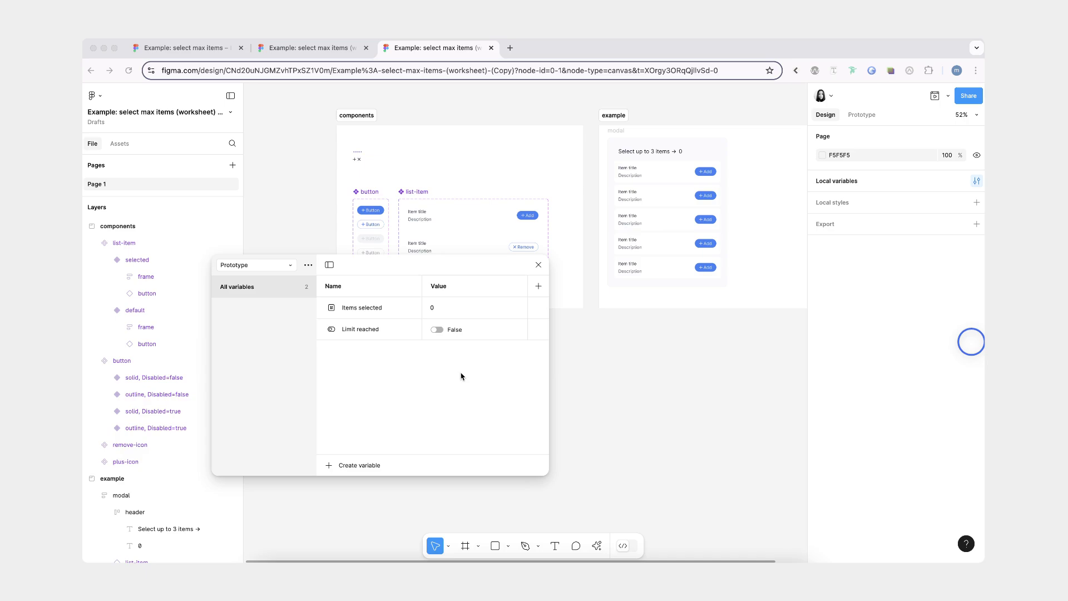
pyautogui.click(538, 265)
pyautogui.scroll(5, 576, 236)
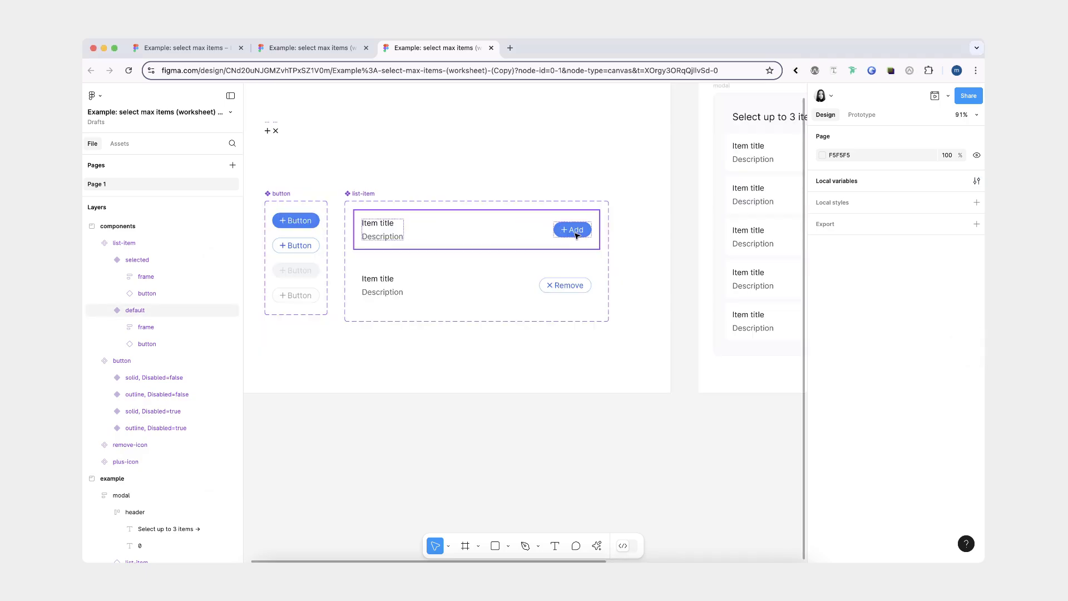
pyautogui.click(576, 235)
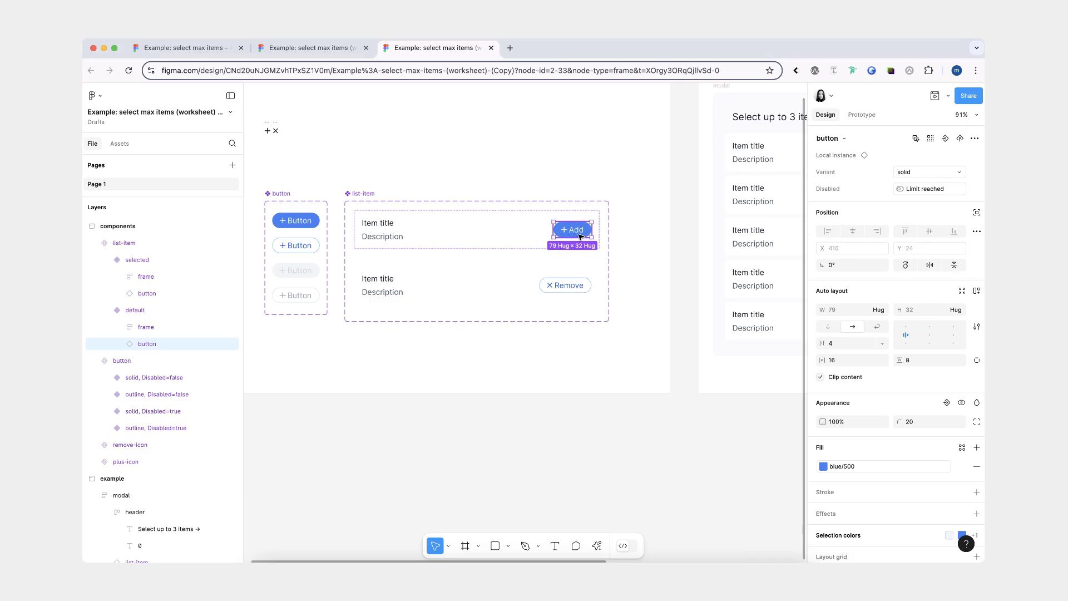
# Give the Add button an On click if/else checking Items selected < 3.
pyautogui.click(862, 116)
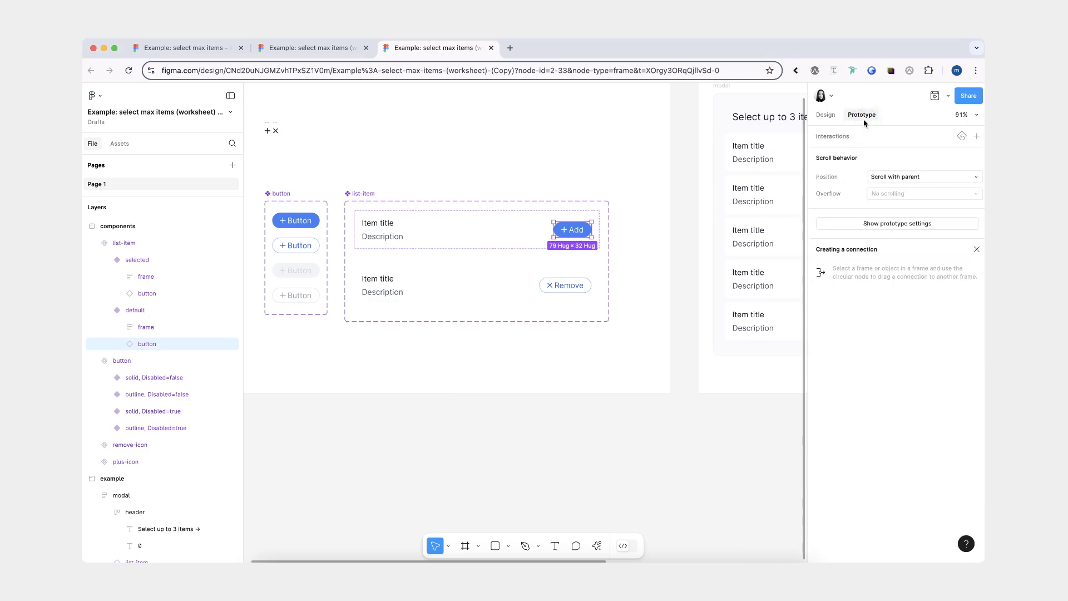
pyautogui.click(976, 136)
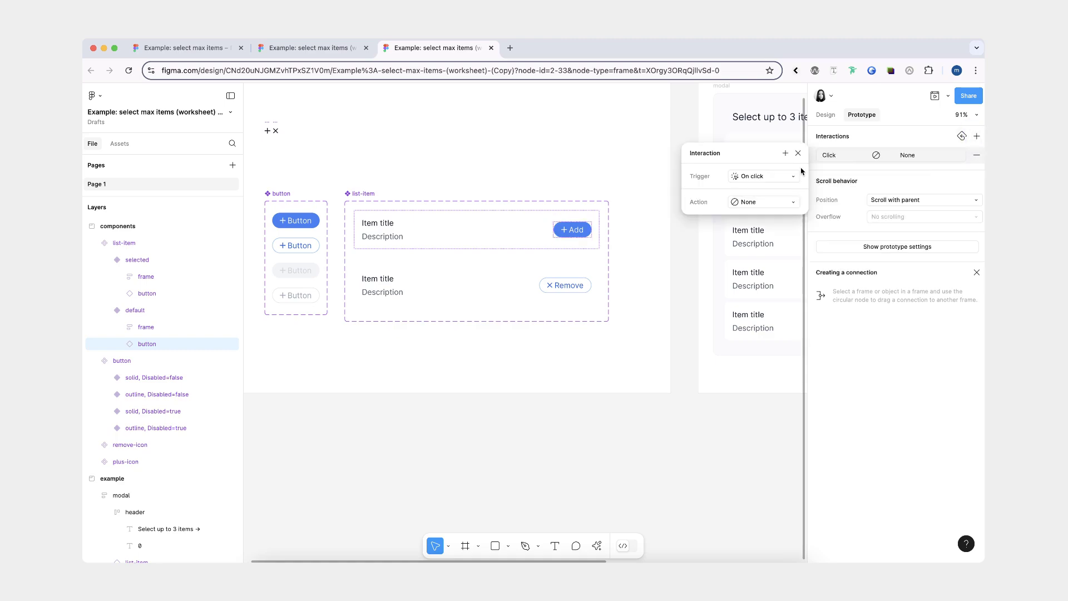
pyautogui.click(768, 202)
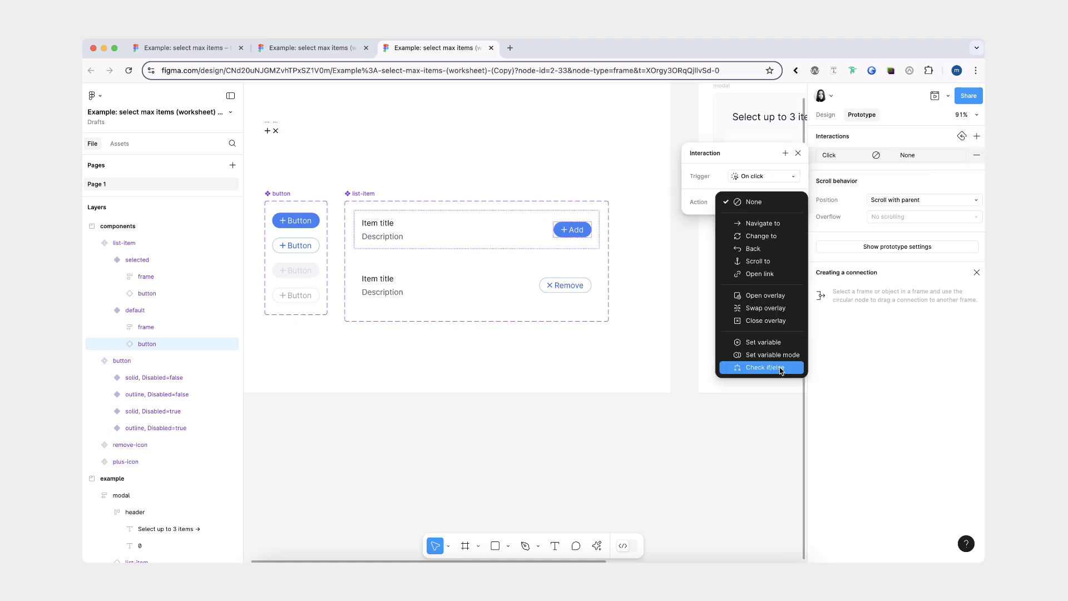
pyautogui.click(781, 368)
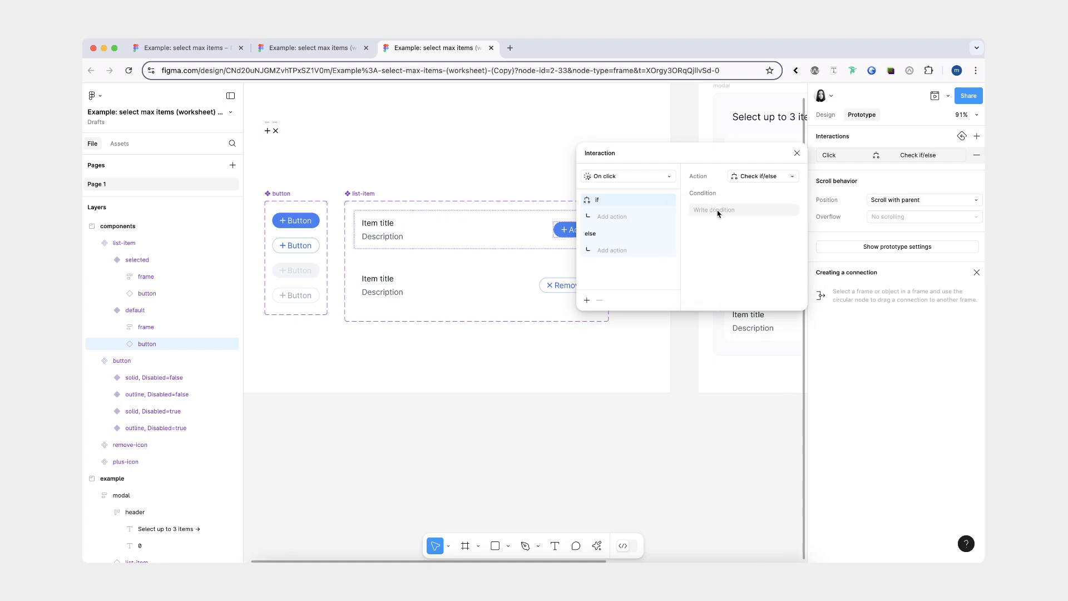
pyautogui.click(712, 208)
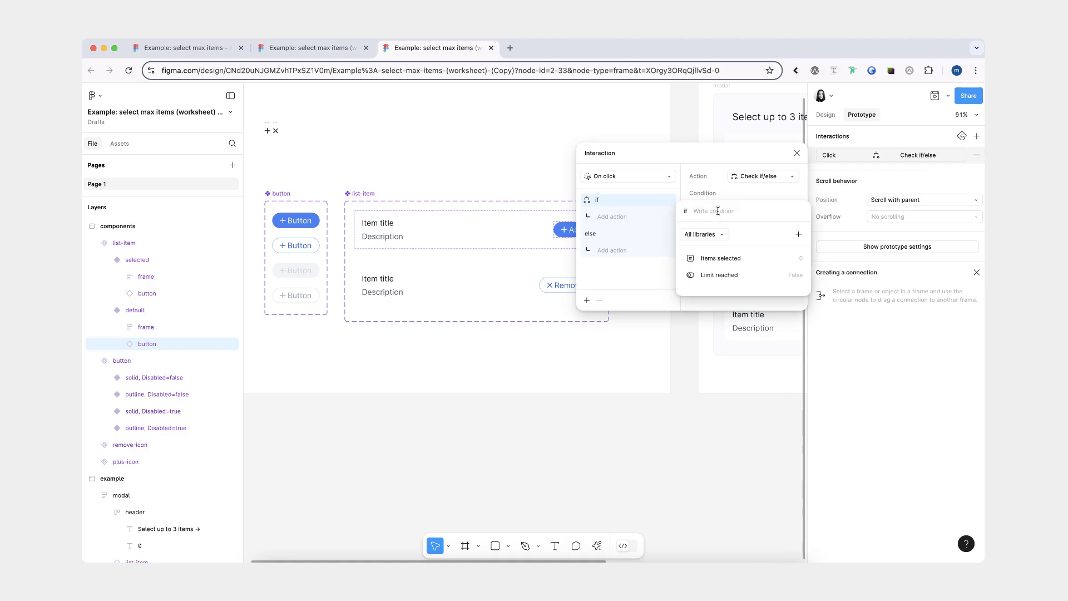
pyautogui.click(751, 260)
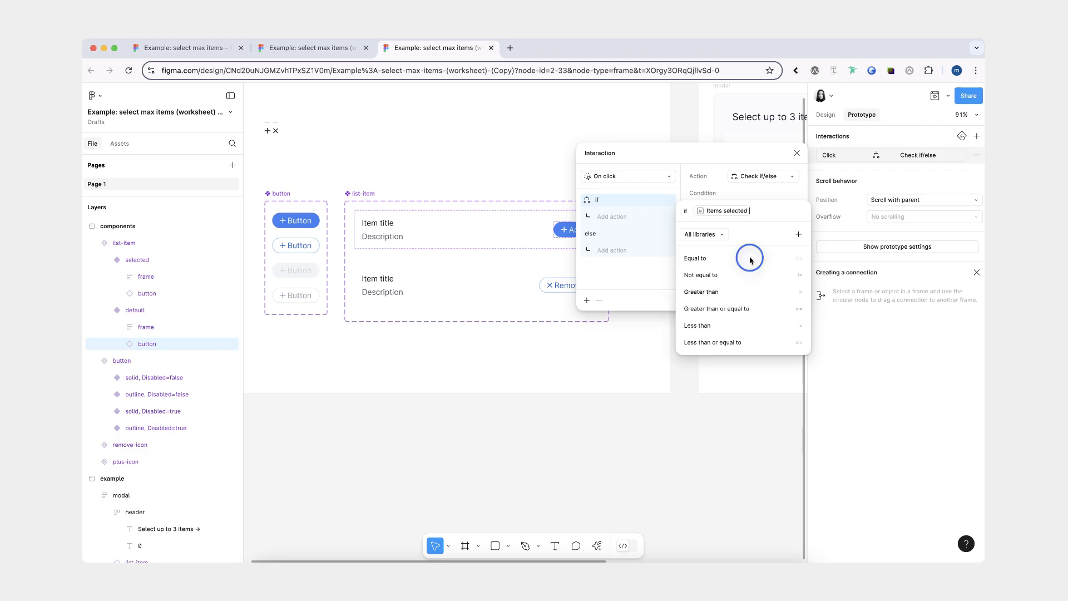
pyautogui.click(756, 325)
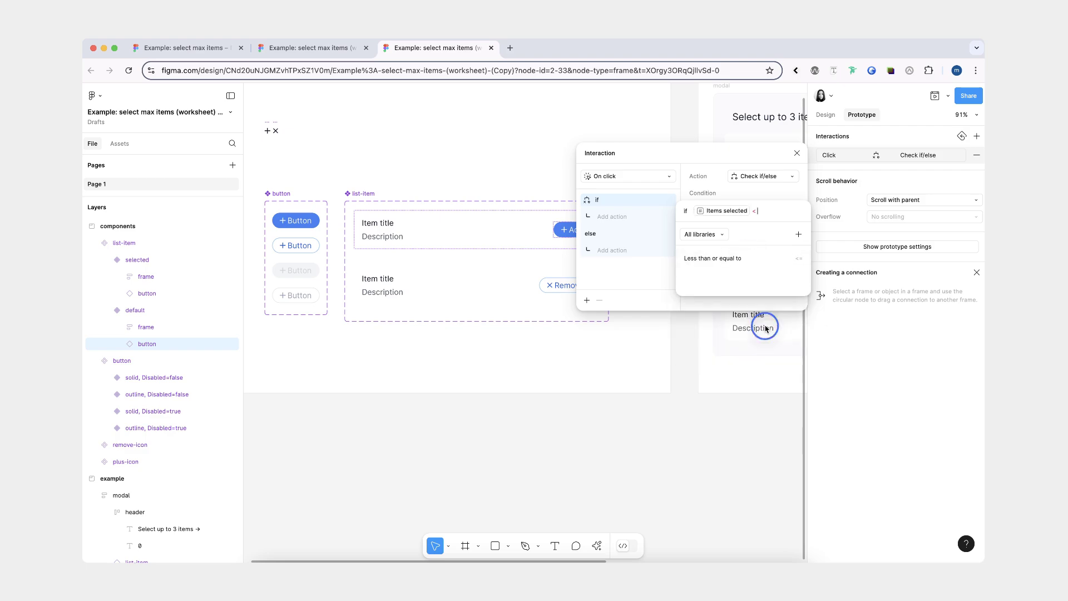
pyautogui.write('3')
pyautogui.press('Return')
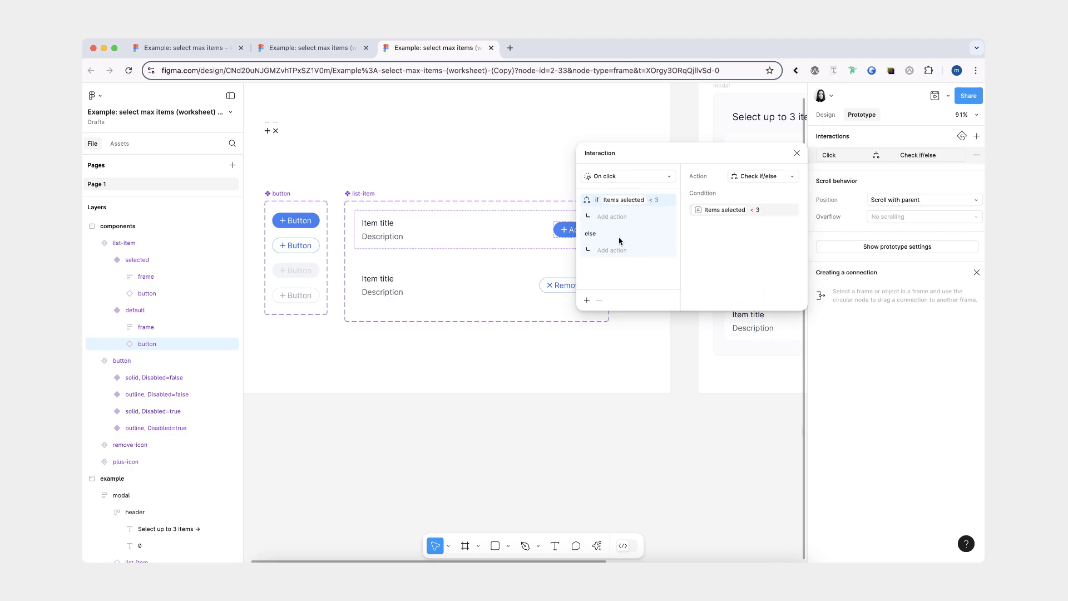
# In the if branch, change the button to its selected variant.
pyautogui.click(611, 217)
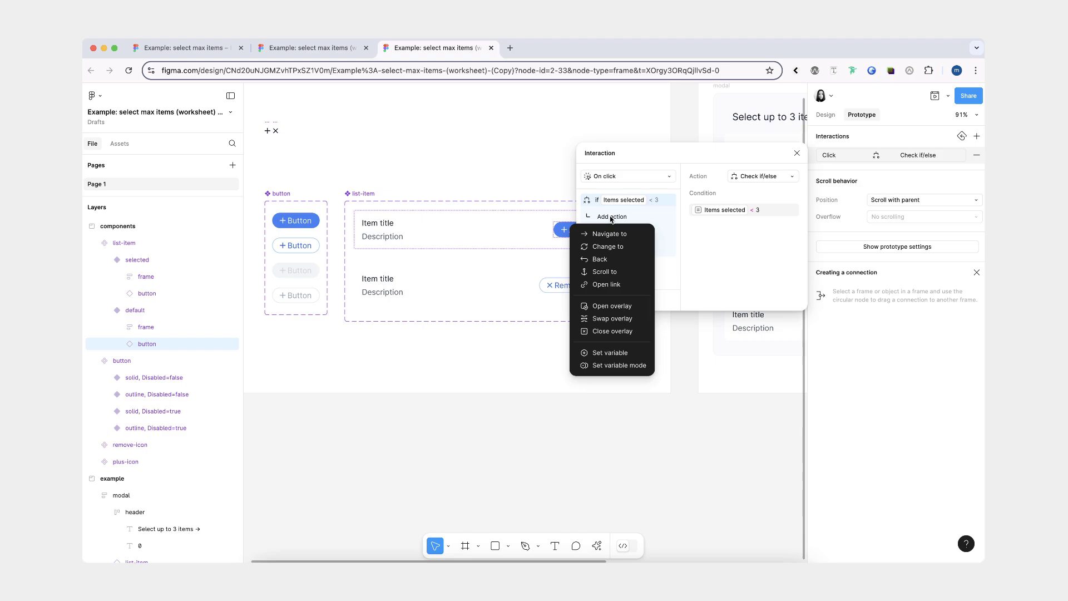
pyautogui.click(608, 246)
pyautogui.click(763, 193)
pyautogui.click(763, 205)
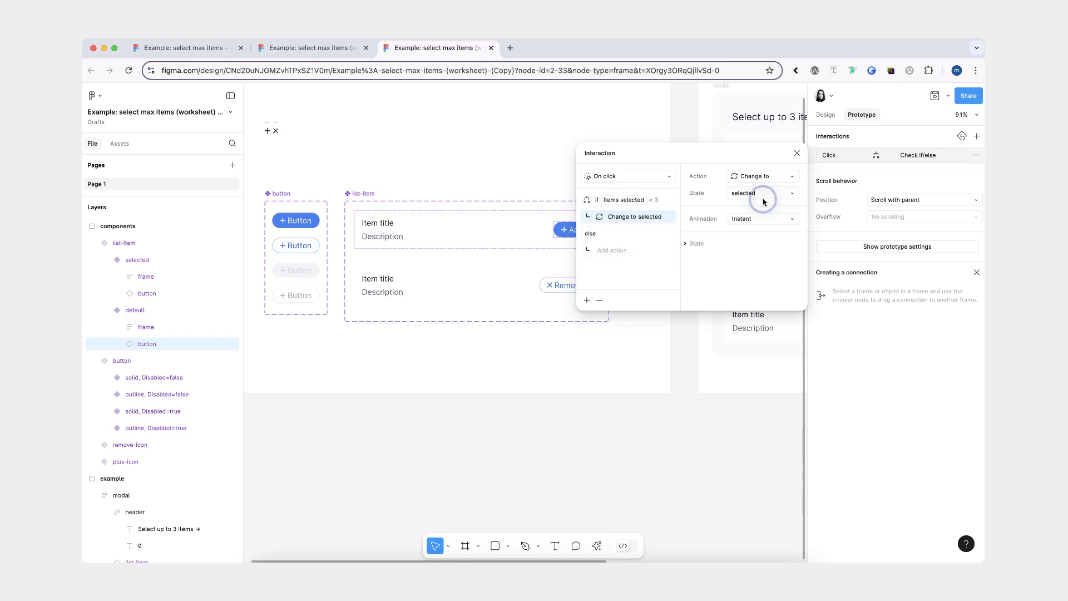
# Add a Set variable action increasing Items selected in the if branch.
pyautogui.click(587, 300)
pyautogui.click(622, 438)
pyautogui.scroll(-3, 733, 346)
pyautogui.click(767, 363)
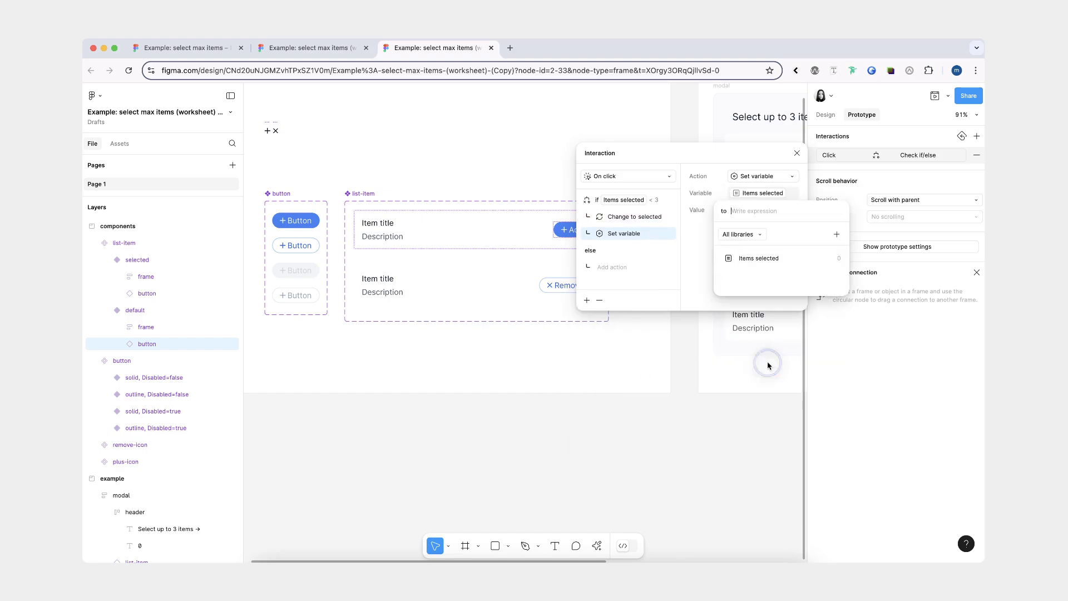
pyautogui.click(770, 261)
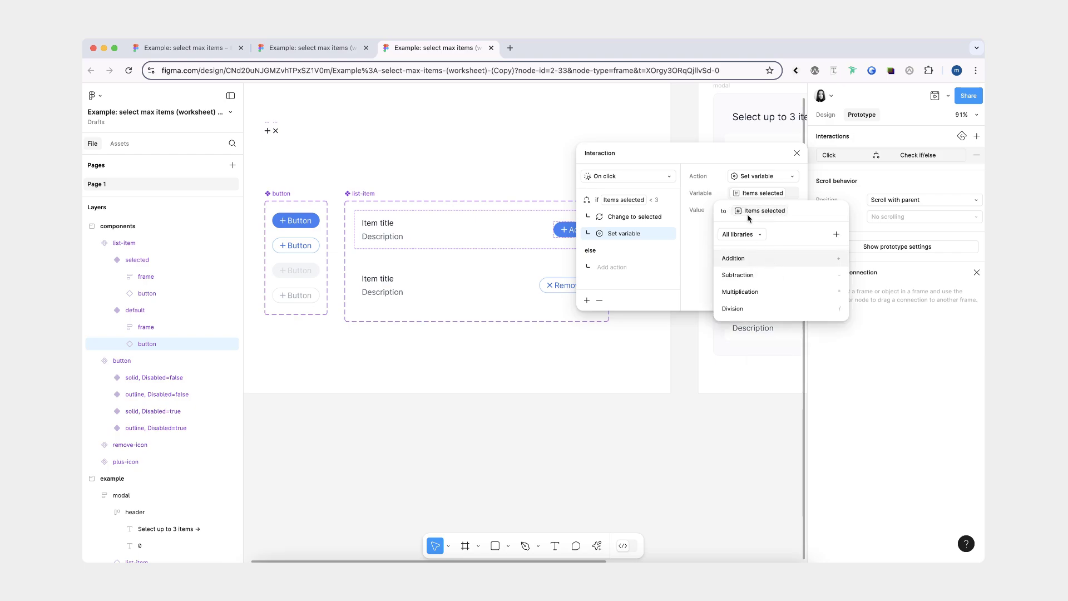
pyautogui.click(769, 258)
pyautogui.press('Escape')
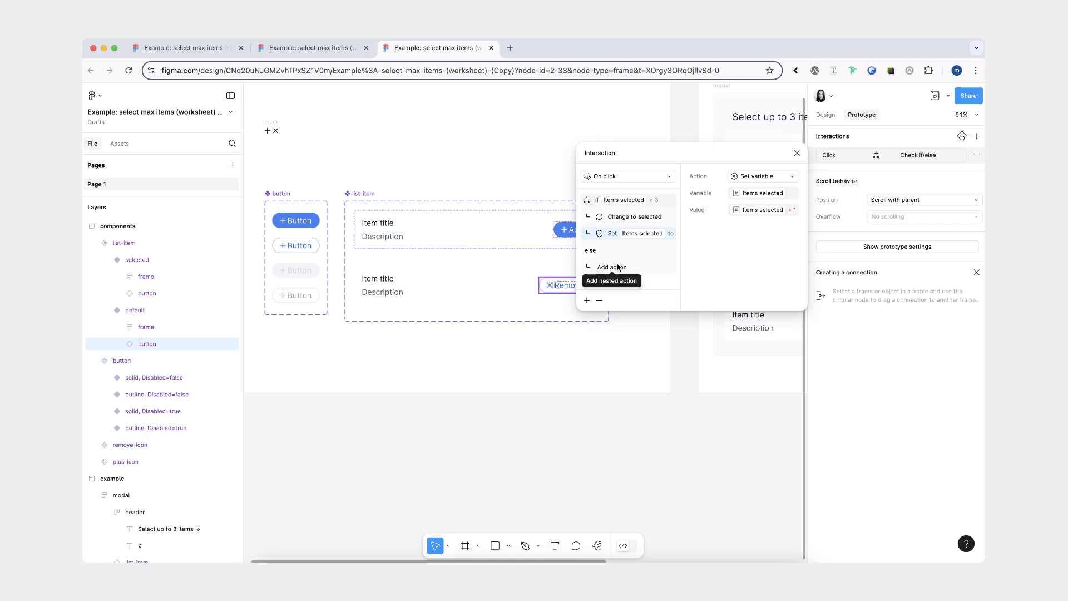
pyautogui.hscroll(5, 618, 267)
pyautogui.press('Escape')
# Open an inline Preview of the modal frame.
pyautogui.click(584, 131)
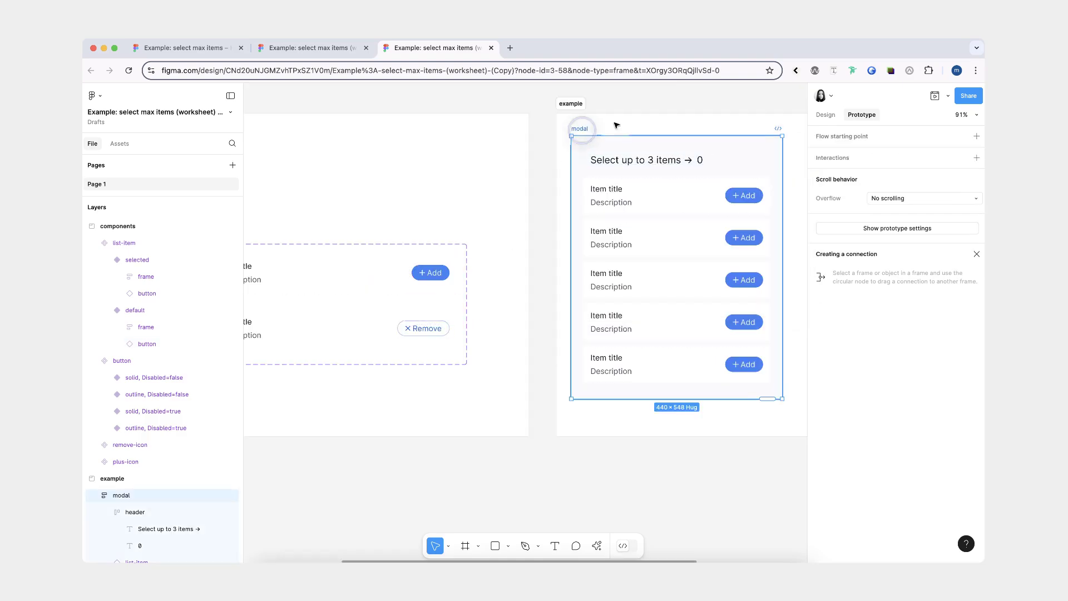
pyautogui.click(947, 95)
pyautogui.click(890, 128)
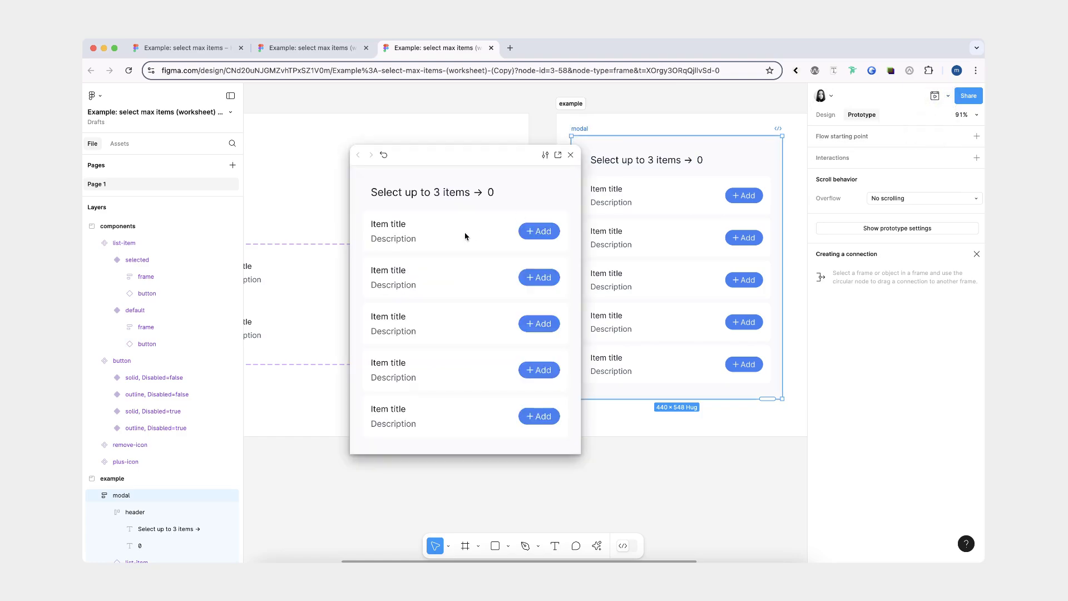
# Add the first, second and fourth items, then try the remaining Add buttons past the limit.
pyautogui.click(545, 231)
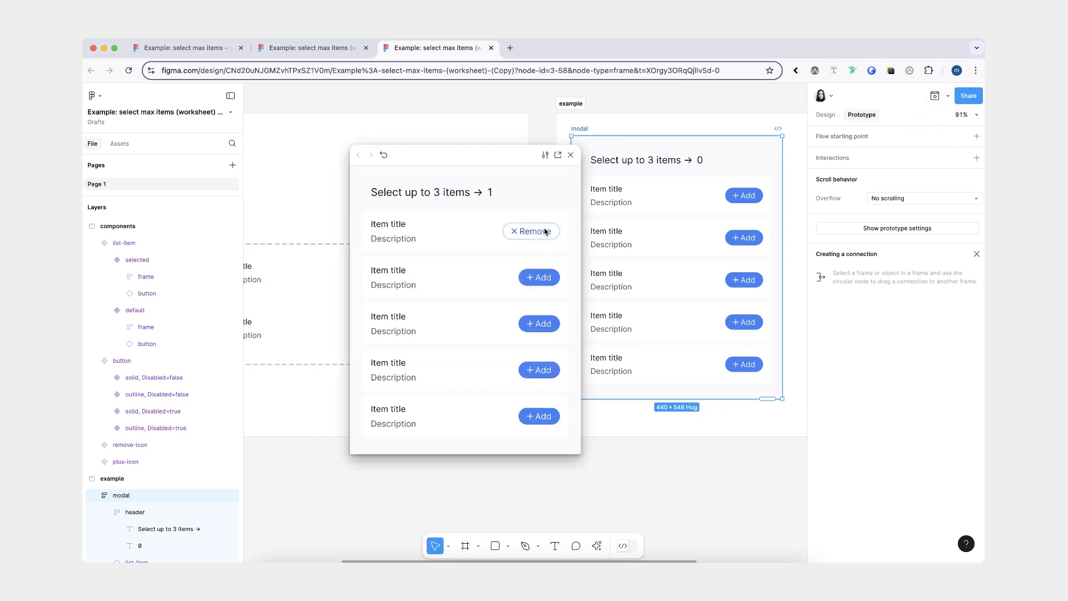
pyautogui.click(543, 277)
pyautogui.click(545, 371)
pyautogui.click(488, 342)
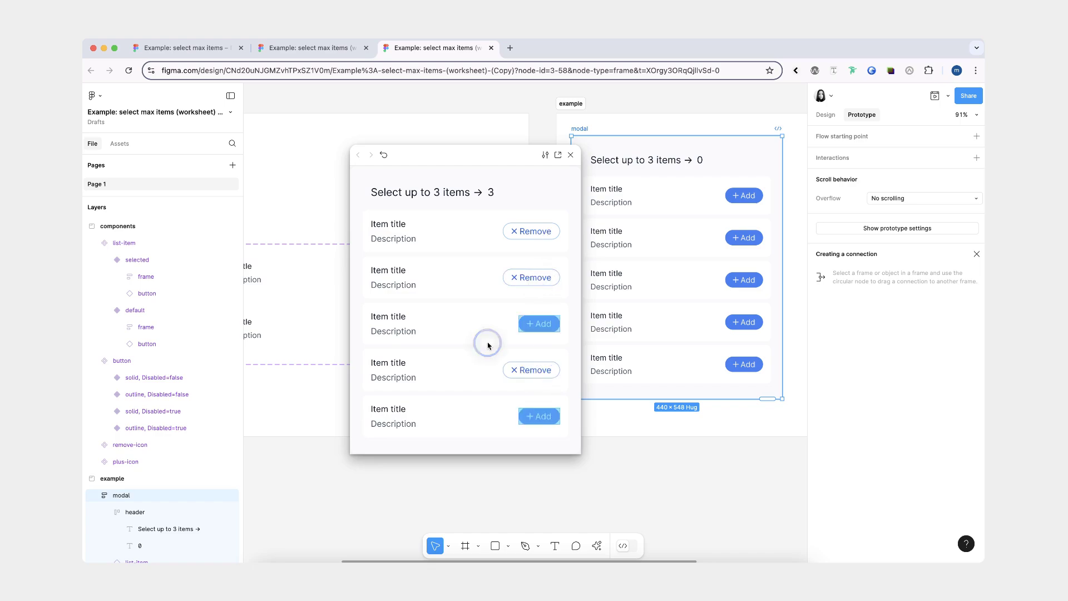
pyautogui.click(538, 329)
pyautogui.click(540, 333)
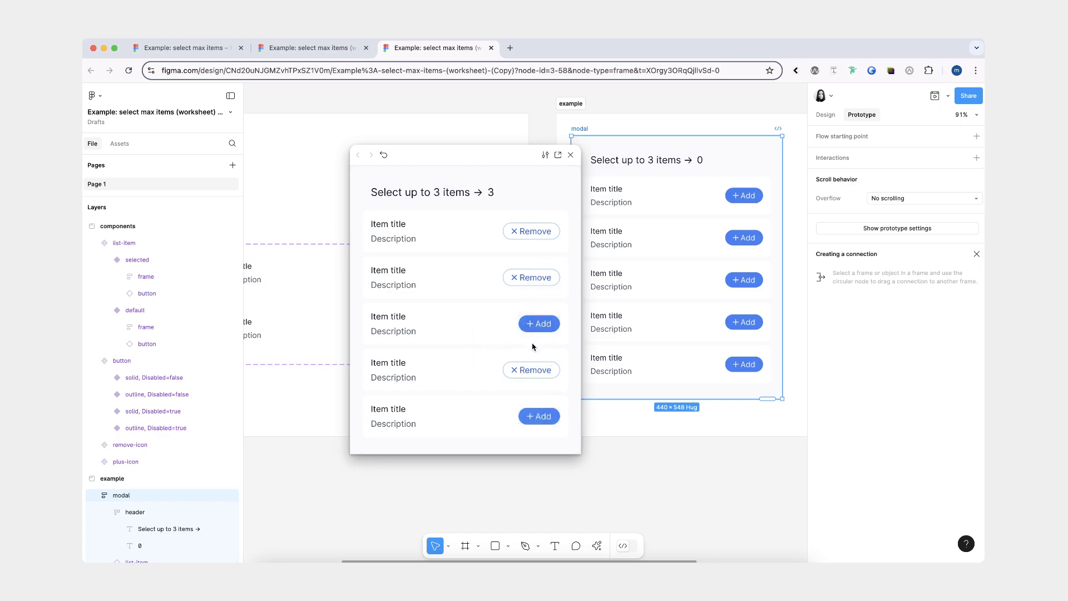
pyautogui.click(537, 418)
# Close the preview and open the Add button's click interaction.
pyautogui.click(570, 154)
pyautogui.click(430, 273)
pyautogui.click(467, 267)
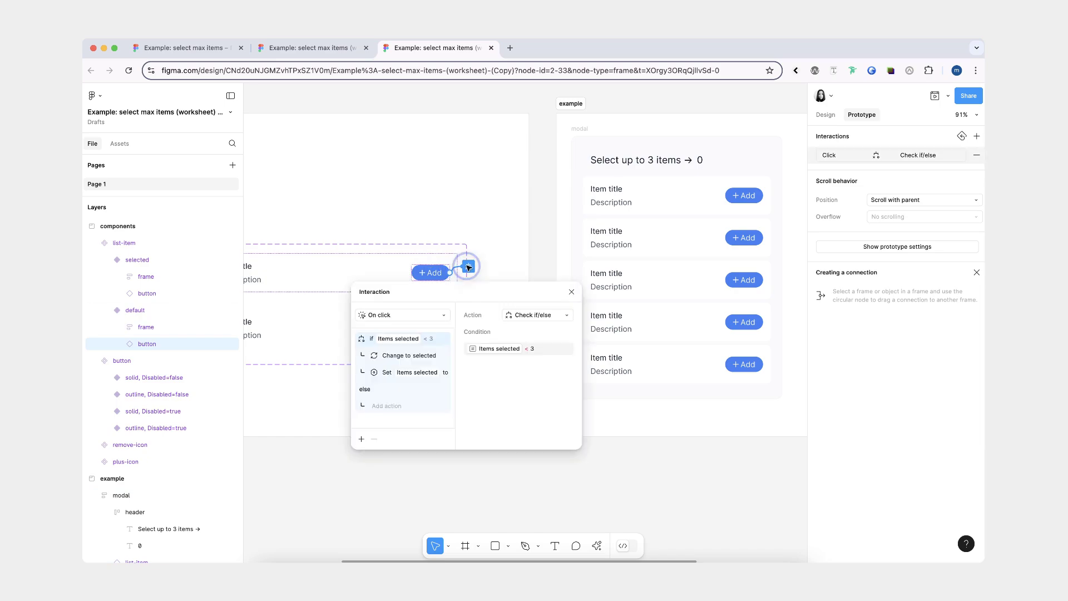
pyautogui.moveTo(465, 291); pyautogui.dragTo(645, 177)
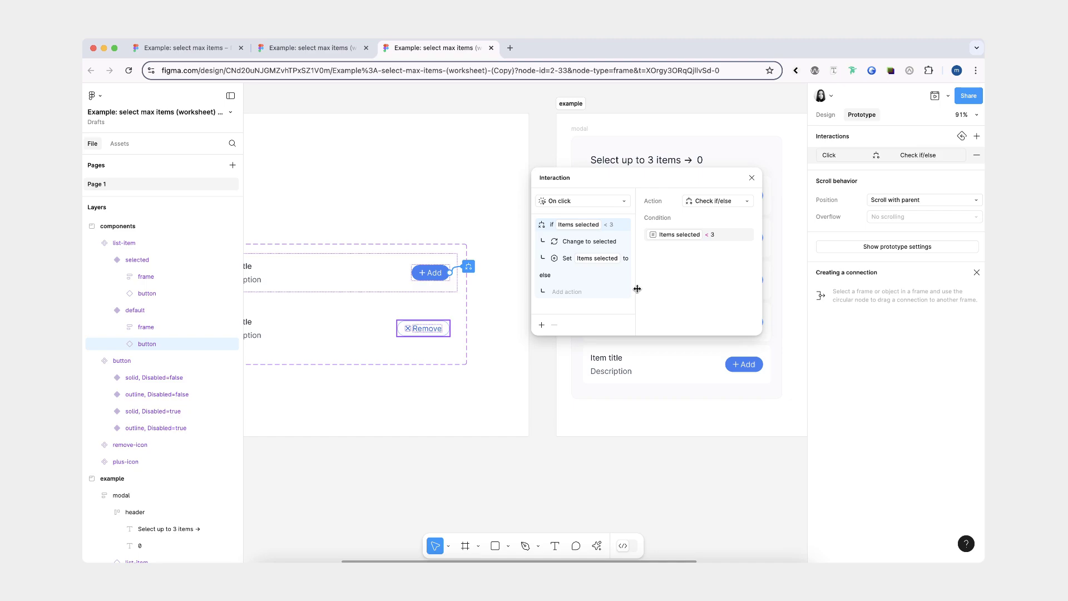
# Add a second conditional checking Items selected == 3.
pyautogui.click(541, 325)
pyautogui.click(528, 490)
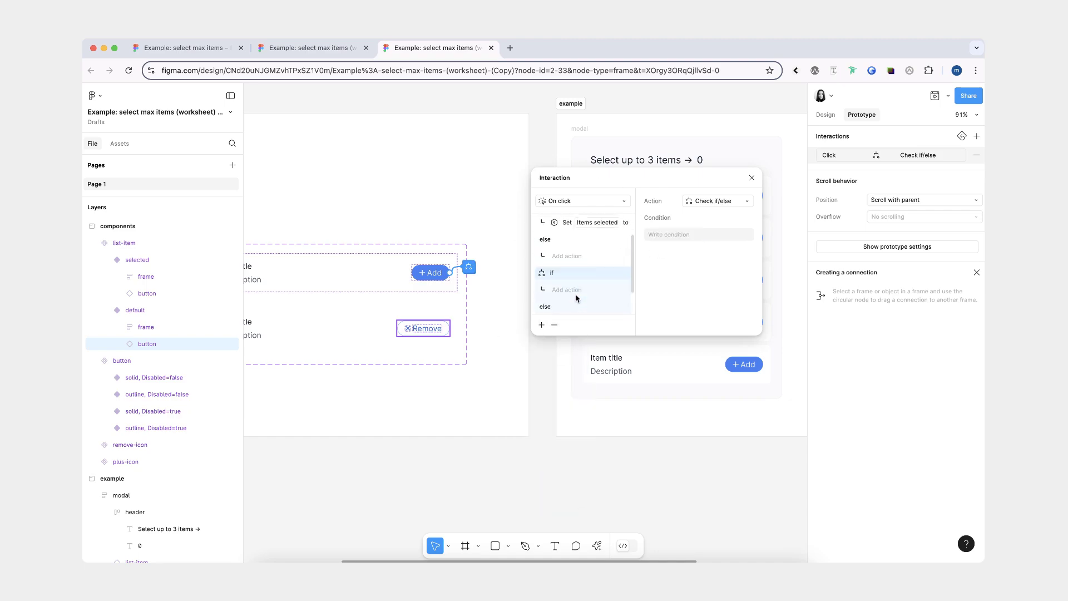
pyautogui.click(566, 277)
pyautogui.click(669, 236)
pyautogui.click(692, 285)
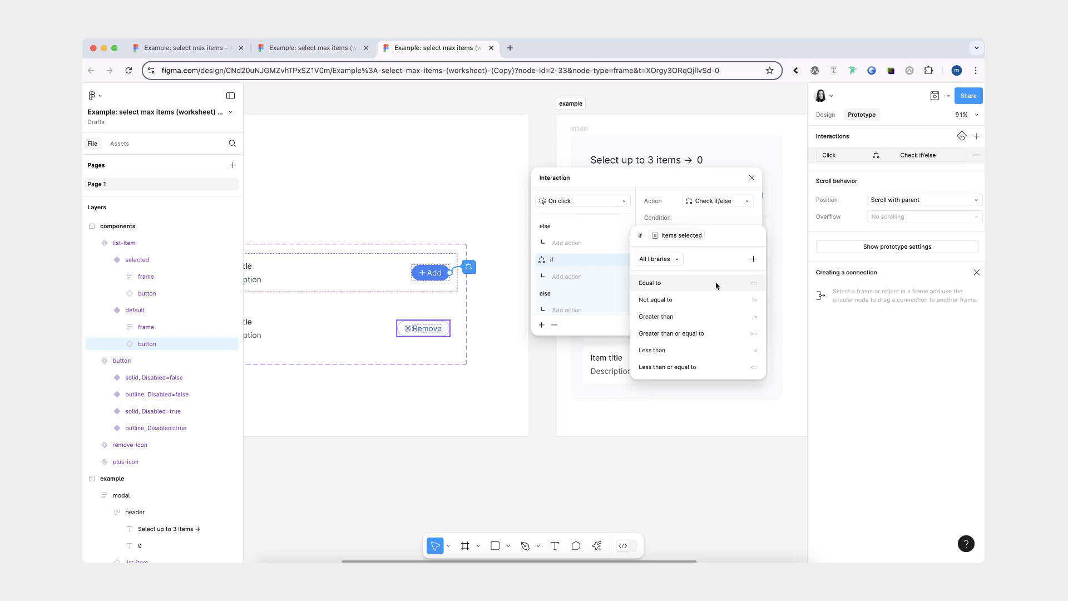
pyautogui.click(716, 284)
pyautogui.write('3')
pyautogui.click(709, 330)
pyautogui.scroll(2, 579, 267)
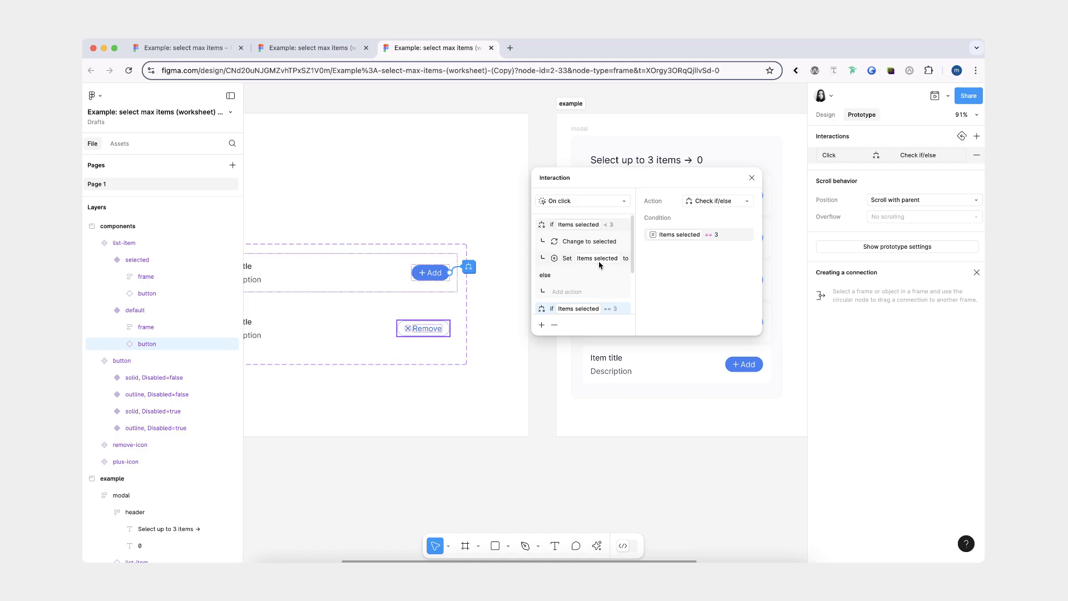
pyautogui.scroll(-2, 599, 265)
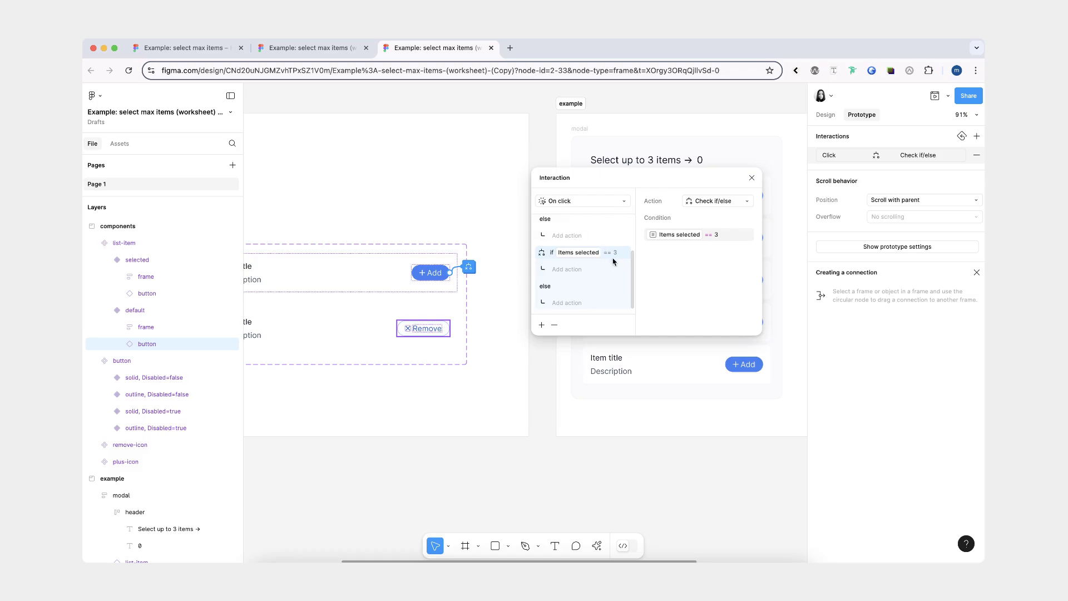
# Set Limit reached to True in the == 3 branch and preview the modal.
pyautogui.click(567, 269)
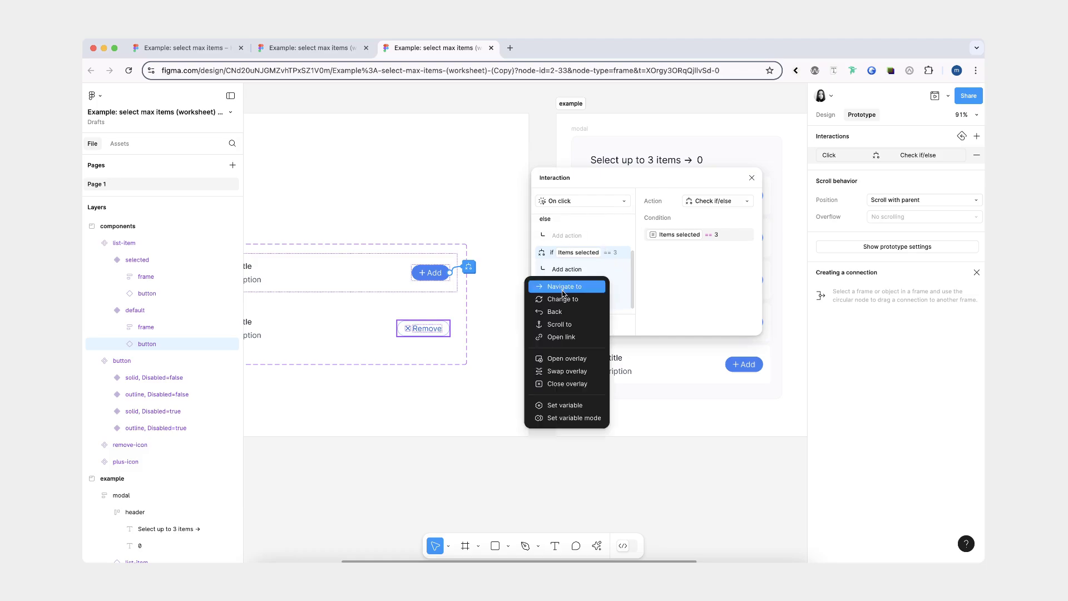
pyautogui.click(579, 405)
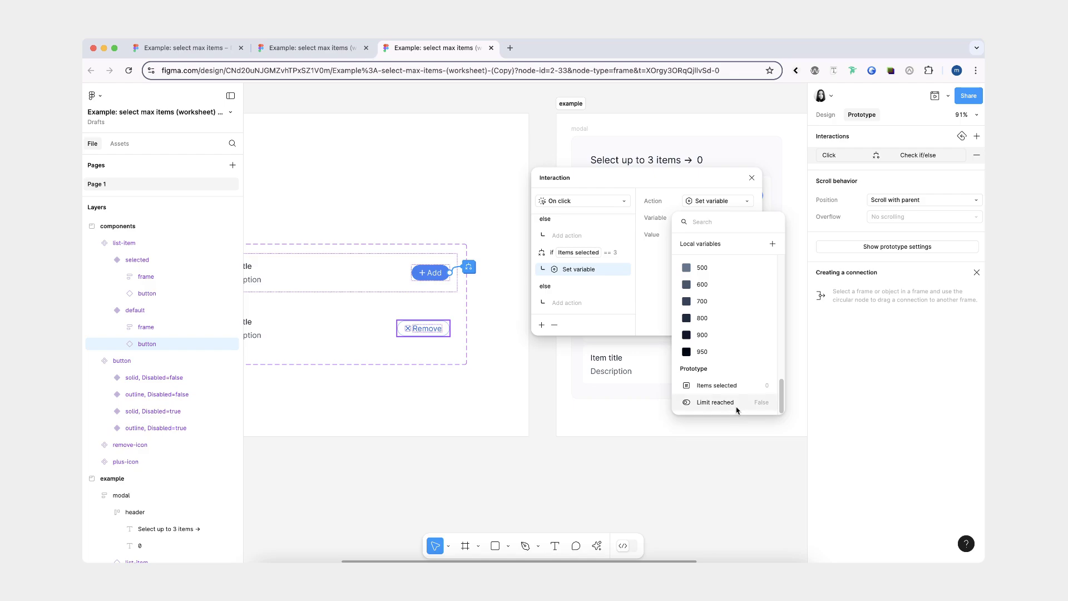
pyautogui.click(736, 406)
pyautogui.click(727, 283)
pyautogui.click(689, 293)
pyautogui.click(948, 96)
pyautogui.click(918, 138)
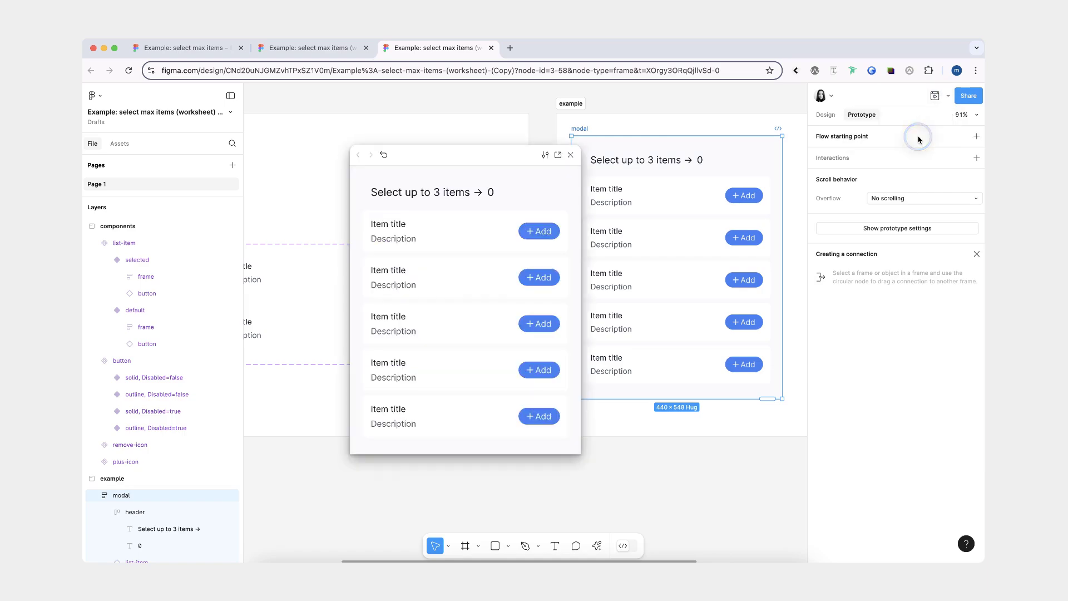
# Add the second, fourth and fifth items, confirm the other Add buttons stay disabled, then close the preview.
pyautogui.click(539, 277)
pyautogui.click(543, 373)
pyautogui.click(544, 416)
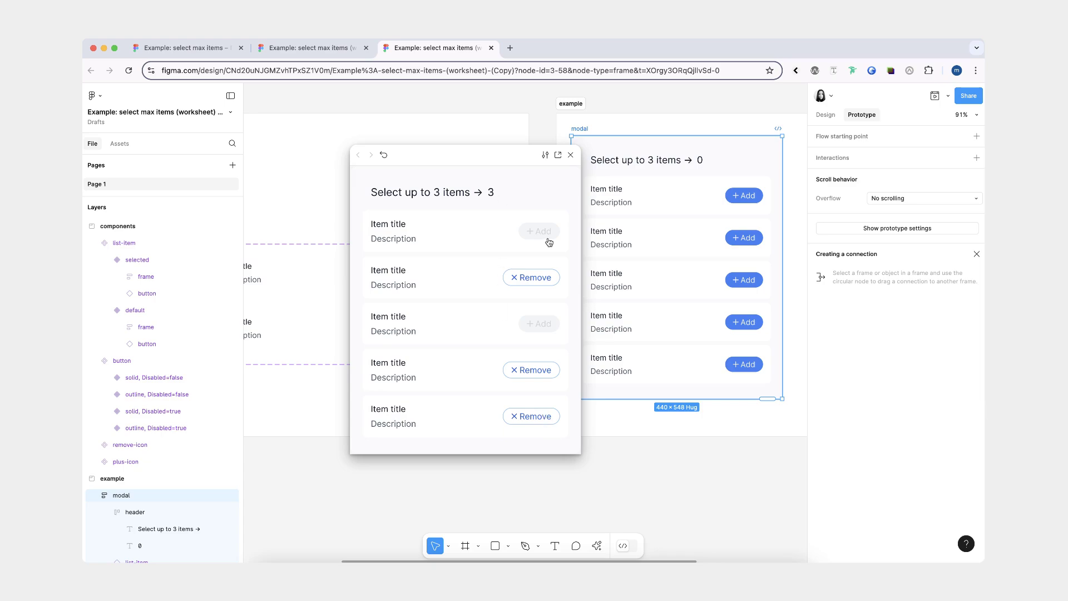
pyautogui.click(490, 248)
pyautogui.click(534, 239)
pyautogui.click(543, 279)
pyautogui.click(543, 279)
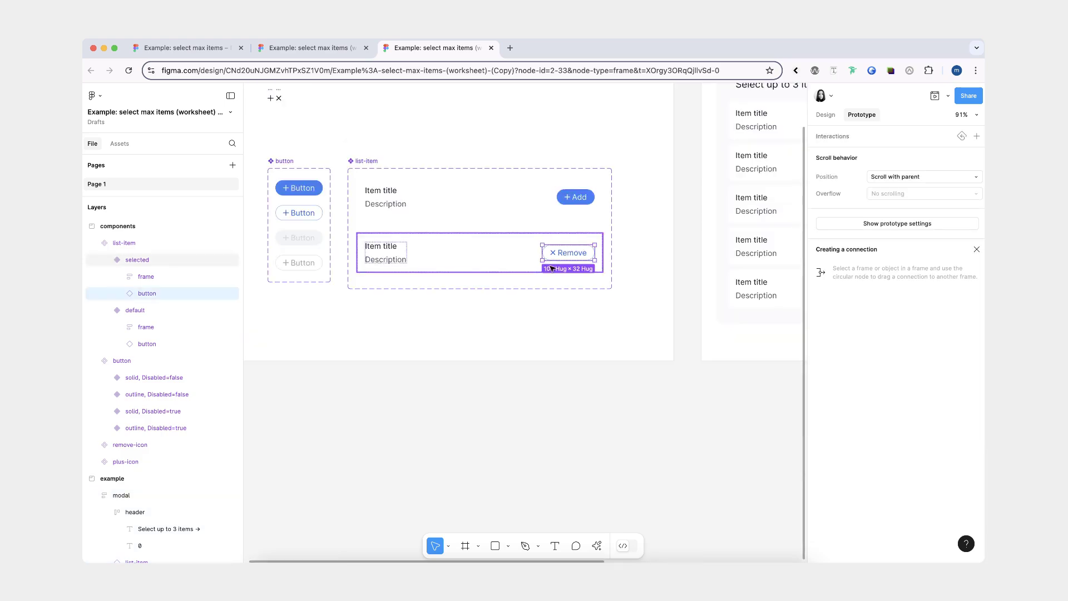
# Make Remove switch to the default variant and set Items selected to Items selected -1.
pyautogui.moveTo(595, 253); pyautogui.dragTo(543, 206)
pyautogui.moveTo(504, 235); pyautogui.dragTo(708, 206)
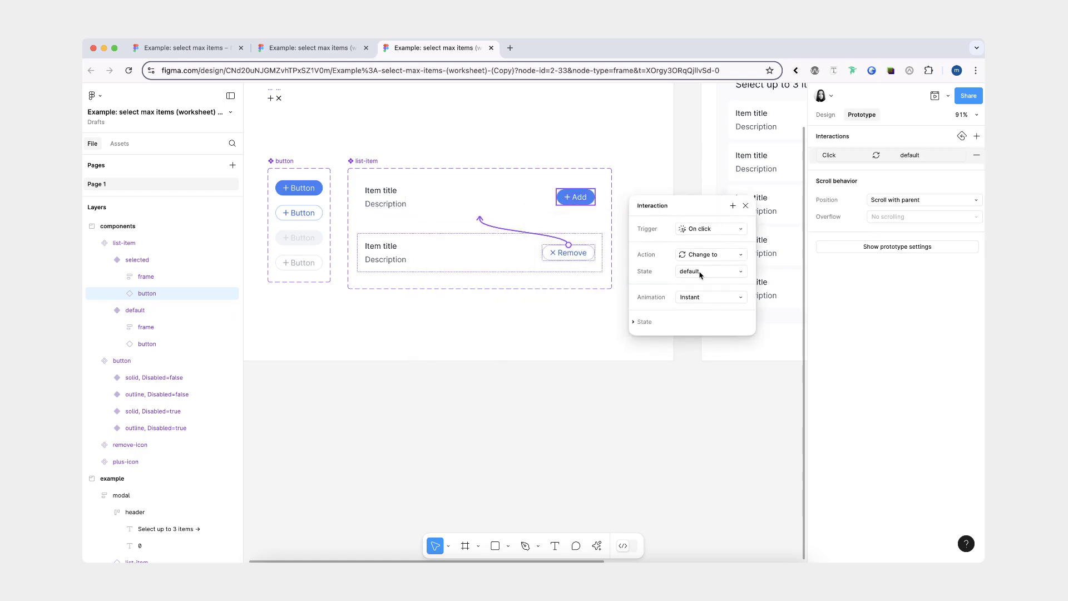
pyautogui.click(732, 206)
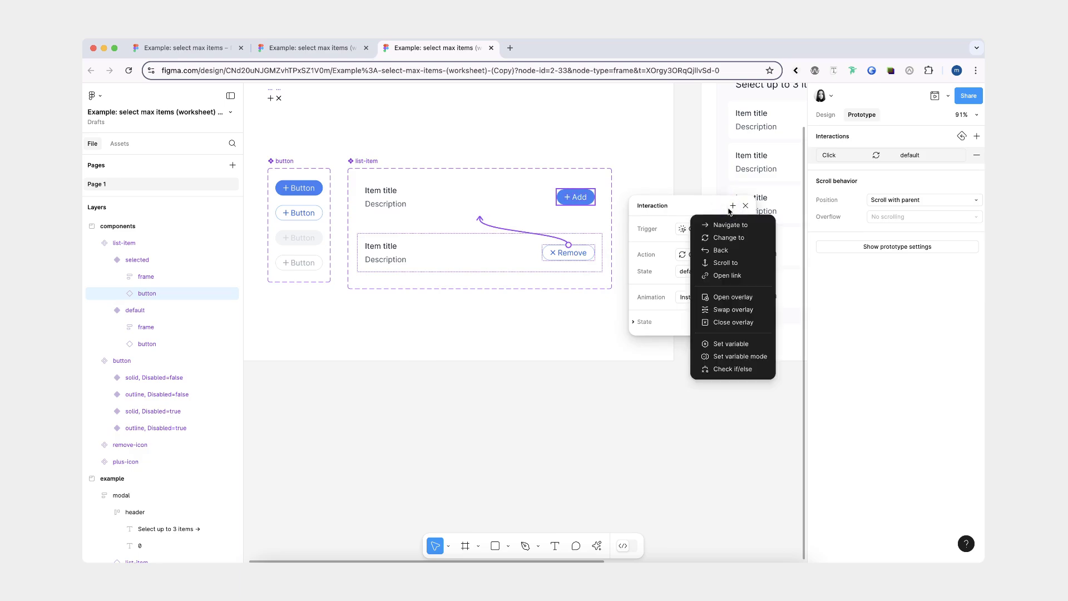
pyautogui.click(744, 344)
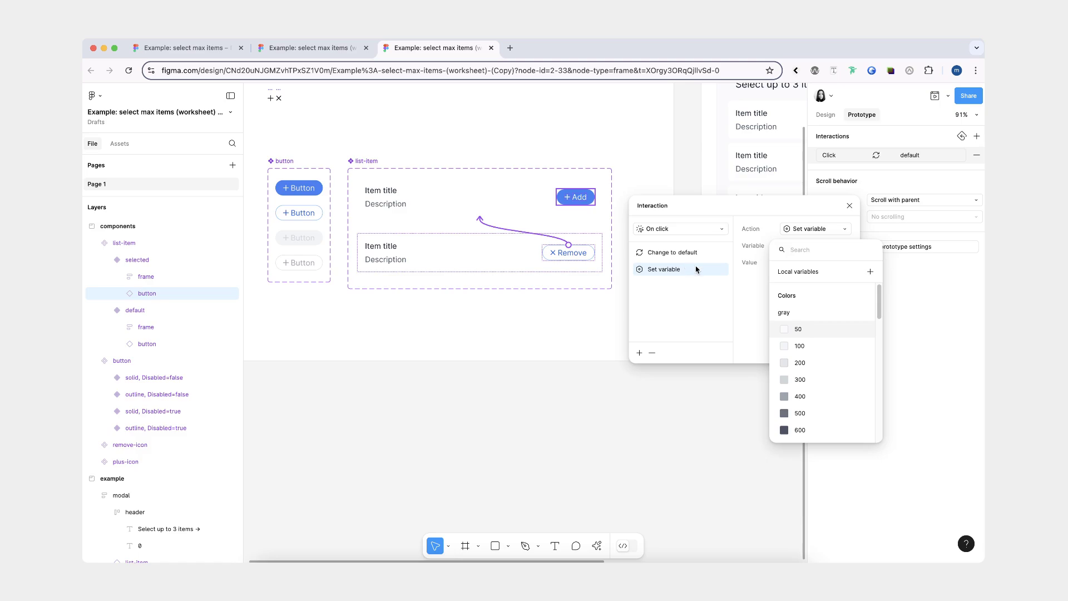
pyautogui.scroll(-5, 804, 364)
pyautogui.click(816, 412)
pyautogui.click(811, 305)
pyautogui.write('-1')
pyautogui.click(753, 327)
# Open an inline Preview of the modal prototype.
pyautogui.hscroll(3, 753, 326)
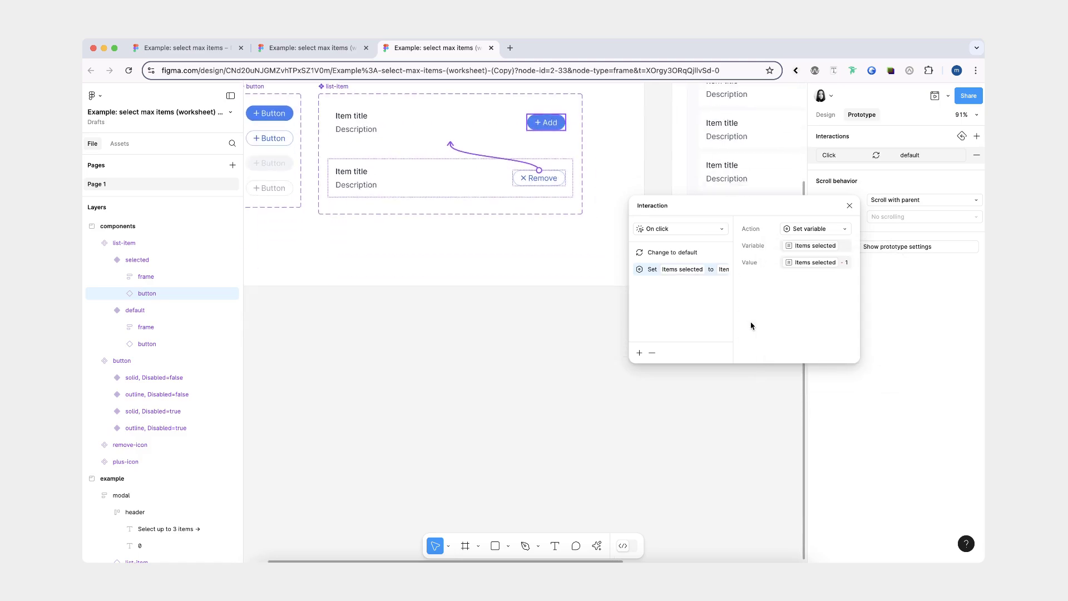
pyautogui.click(948, 97)
pyautogui.click(937, 132)
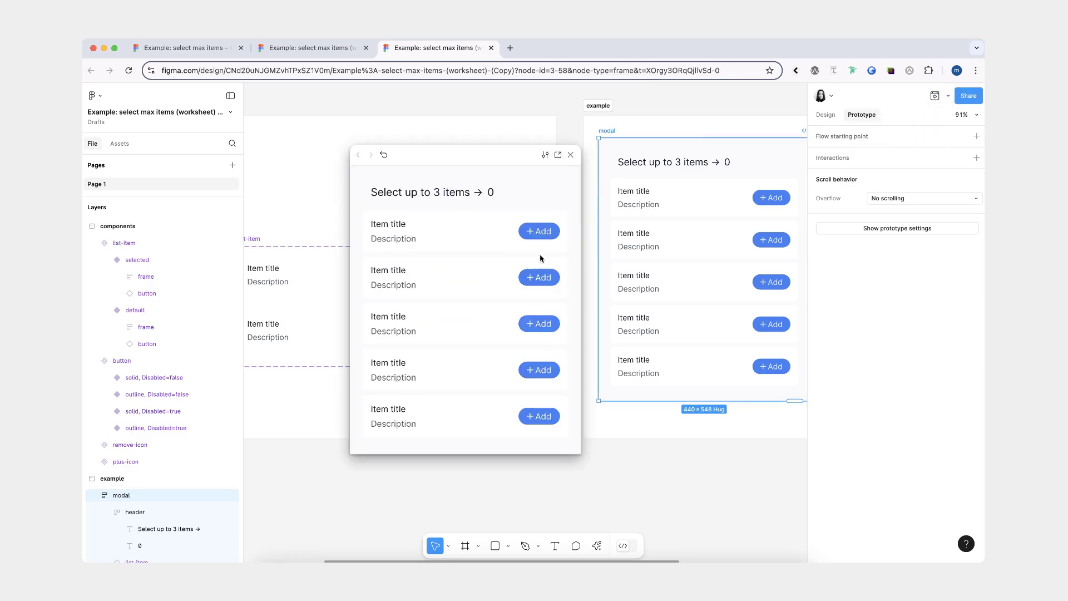
# In the preview, add the first, second and fourth items, then remove the first; the counter reads 2.
pyautogui.click(534, 232)
pyautogui.click(537, 280)
pyautogui.click(533, 371)
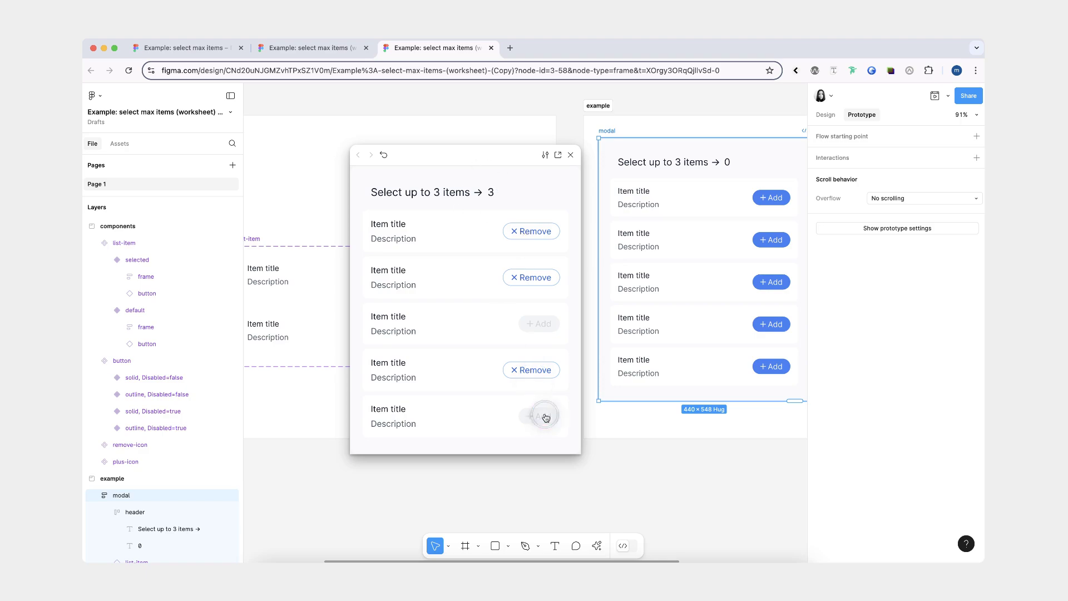
pyautogui.click(535, 231)
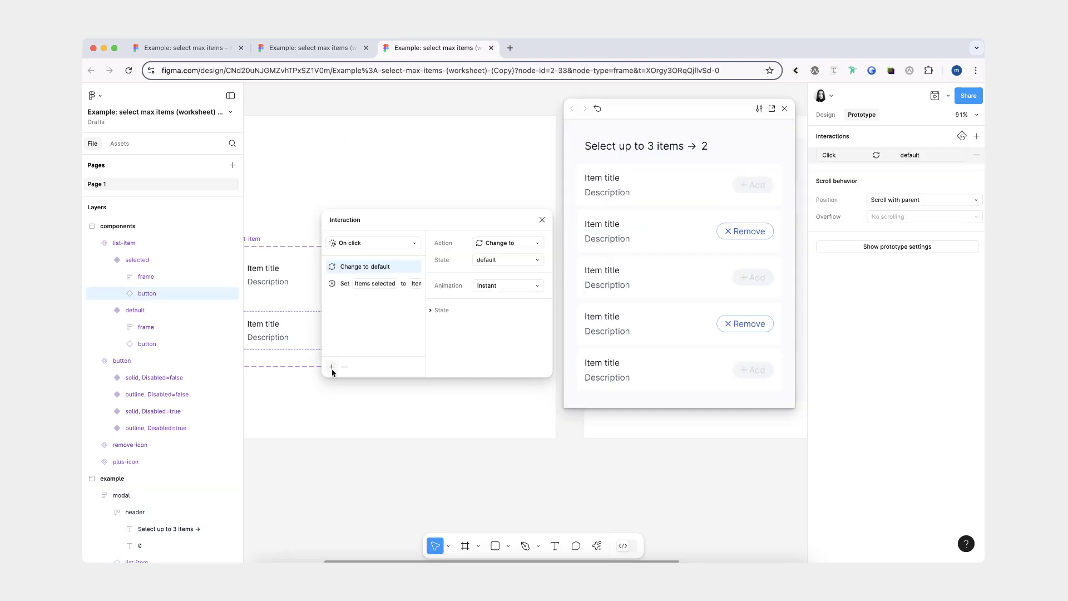
# Add a conditional check to the Remove click with the condition Items selected < 3.
pyautogui.click(334, 366)
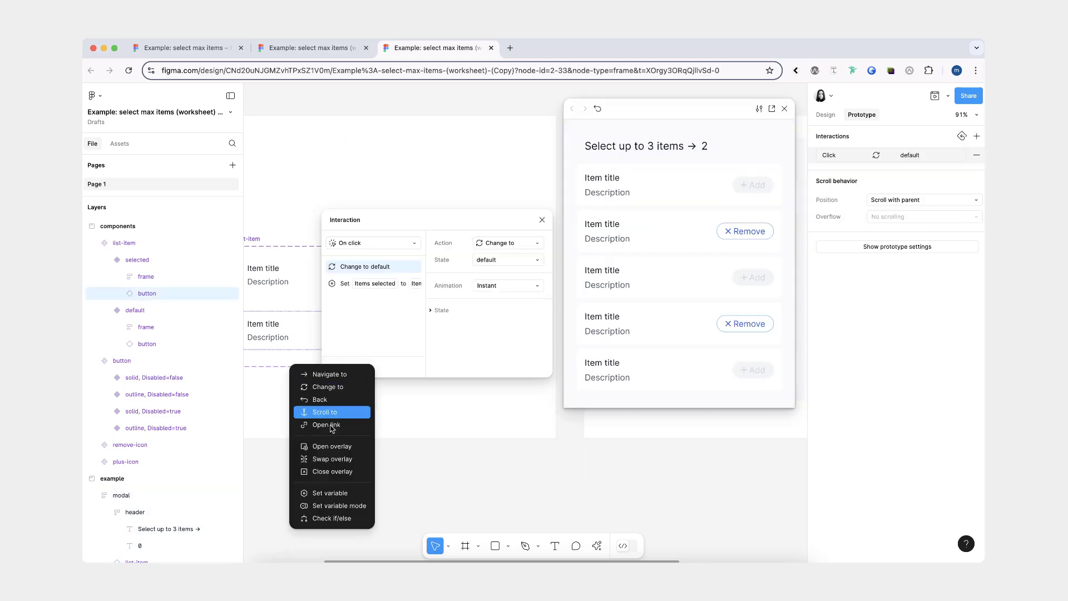
pyautogui.click(335, 518)
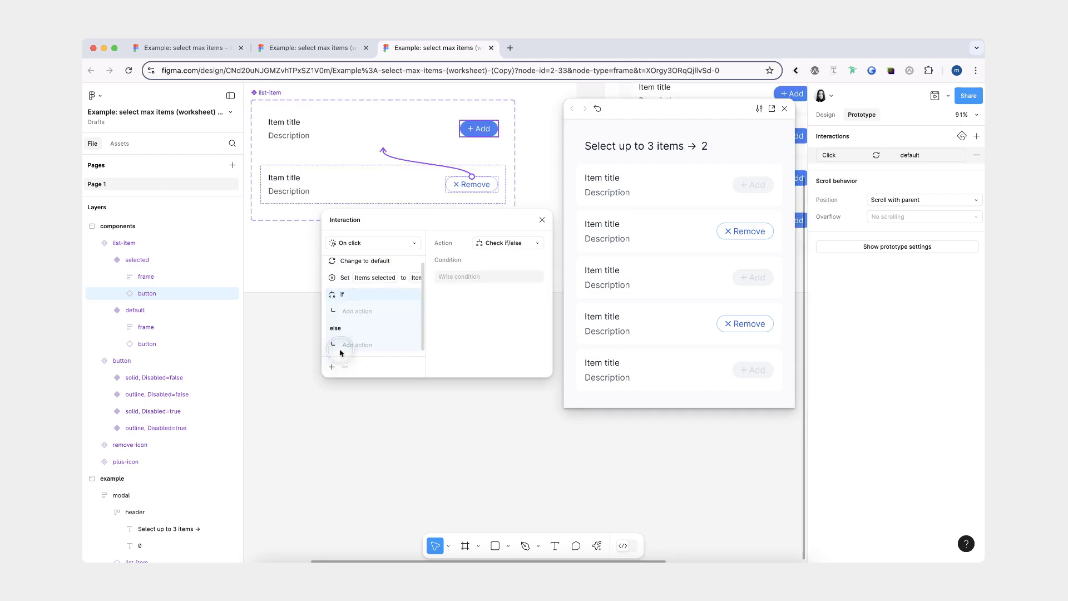
pyautogui.click(358, 312)
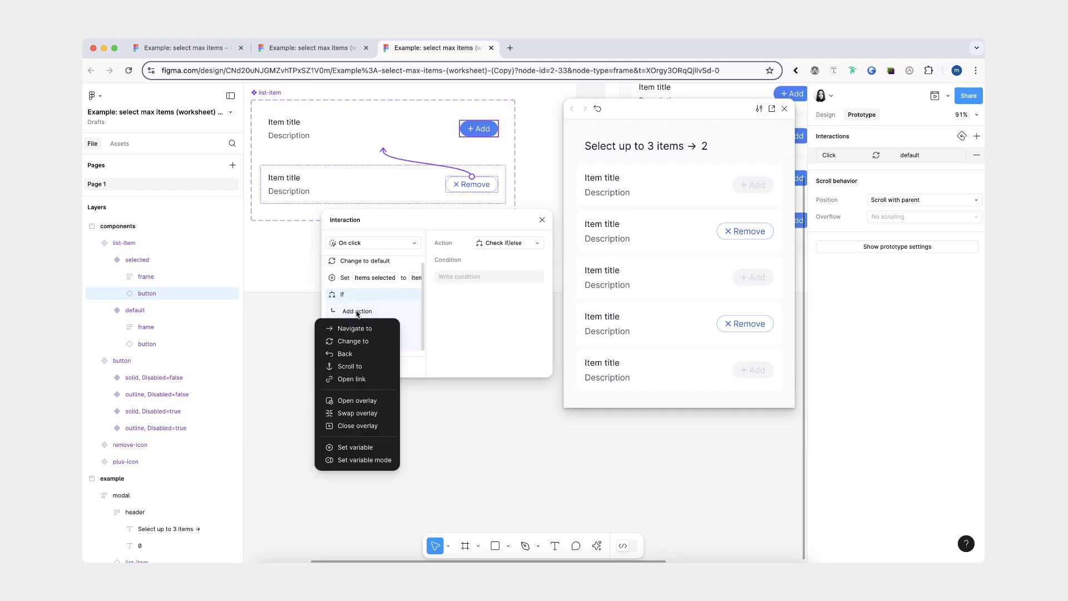
pyautogui.click(478, 277)
pyautogui.click(489, 325)
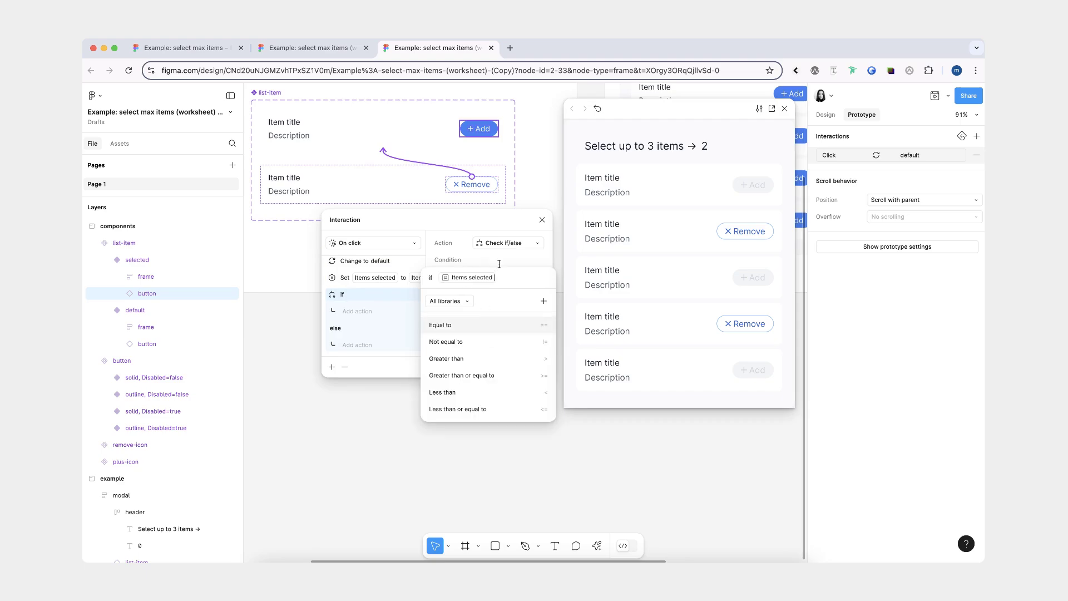
pyautogui.write('< 3')
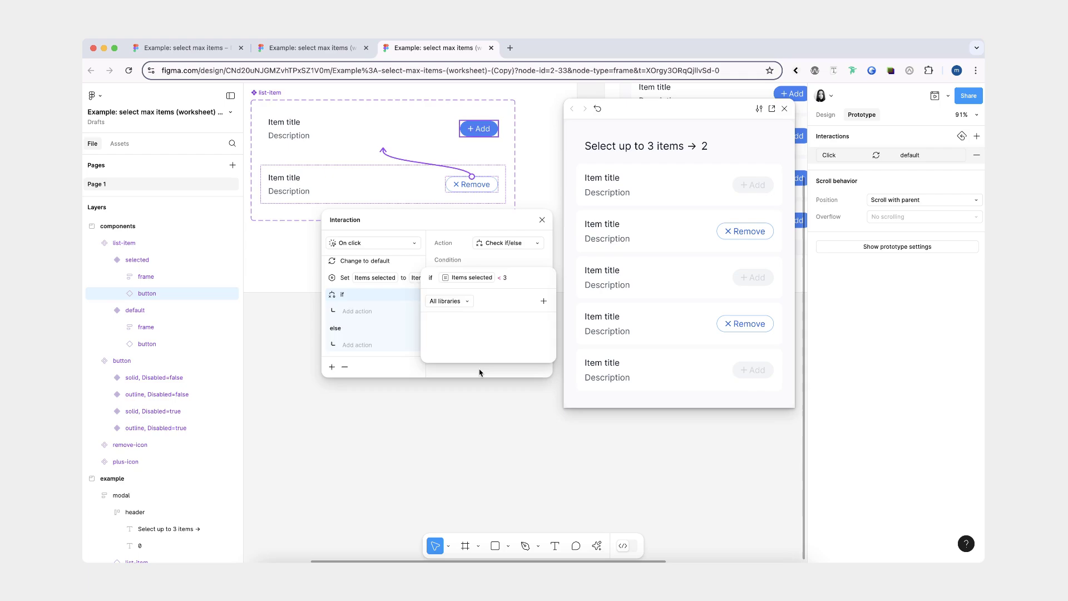
pyautogui.press('Return')
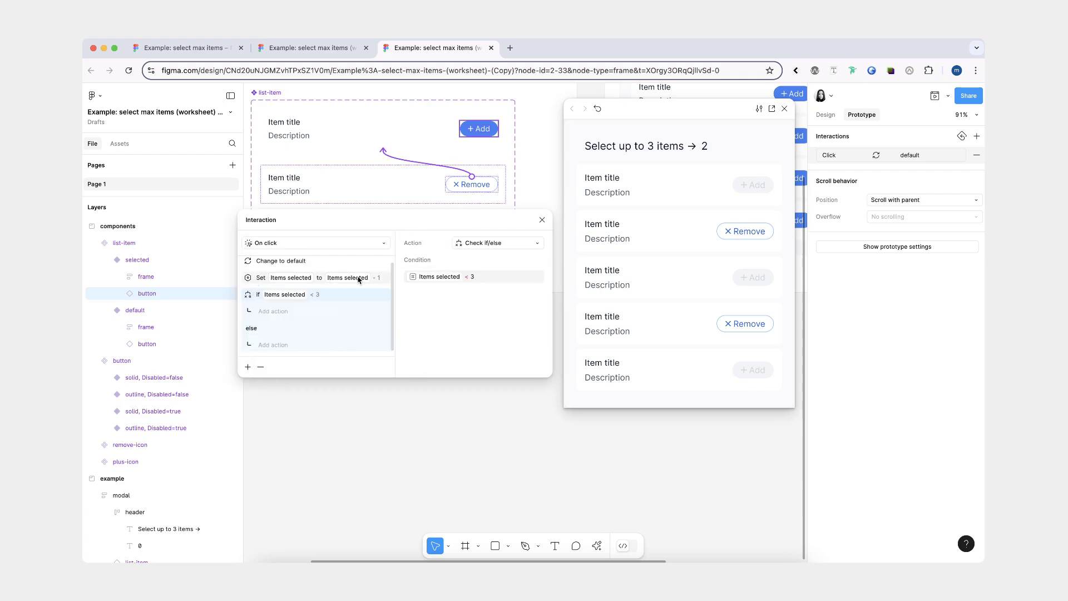
# Make the if branch set Limit reached to false.
pyautogui.click(273, 311)
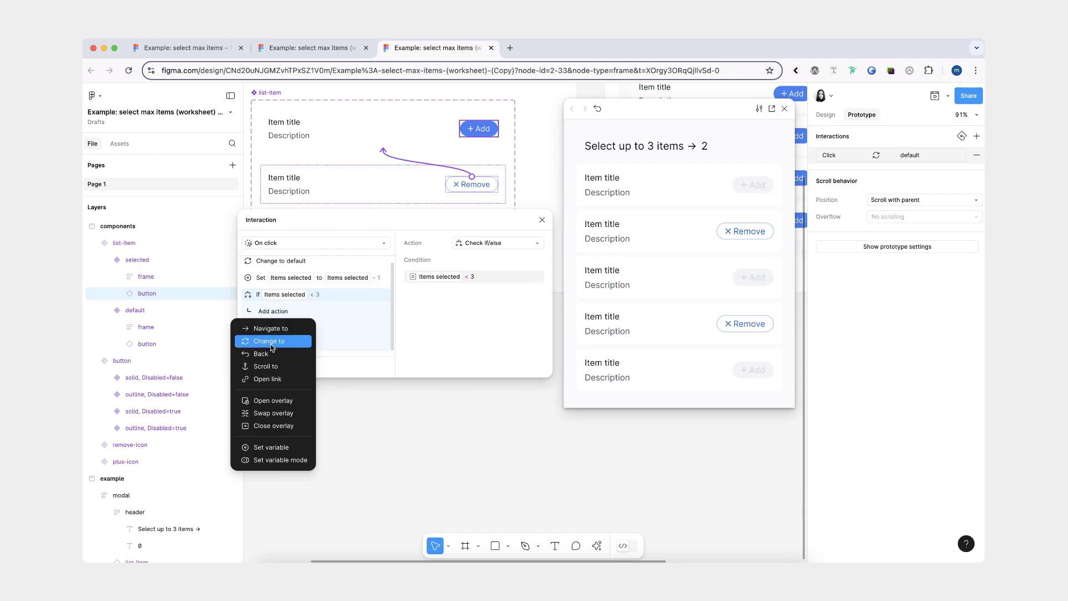
pyautogui.click(272, 448)
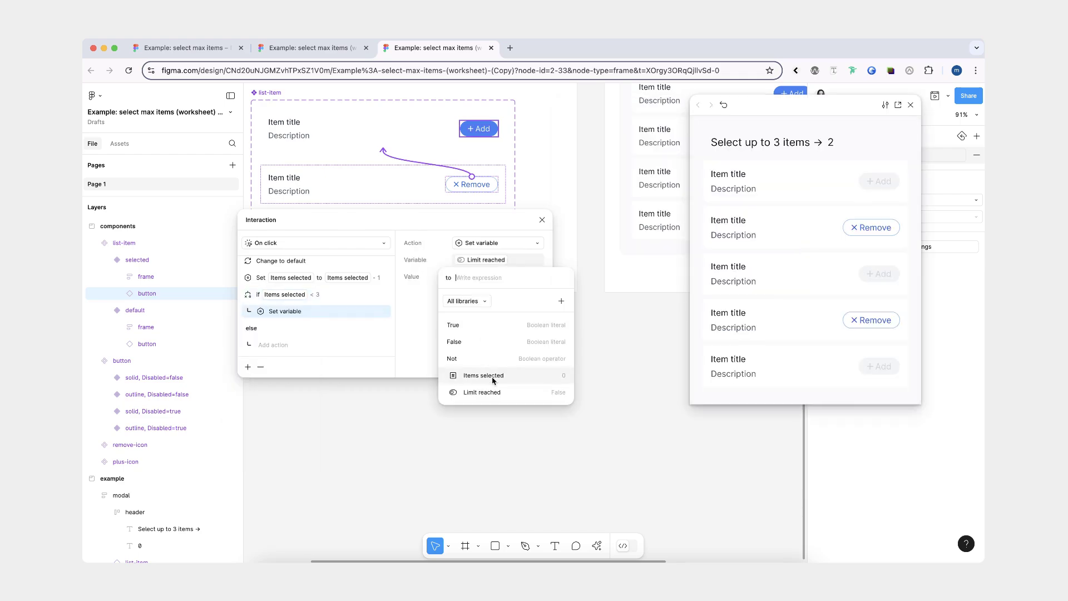
pyautogui.click(482, 341)
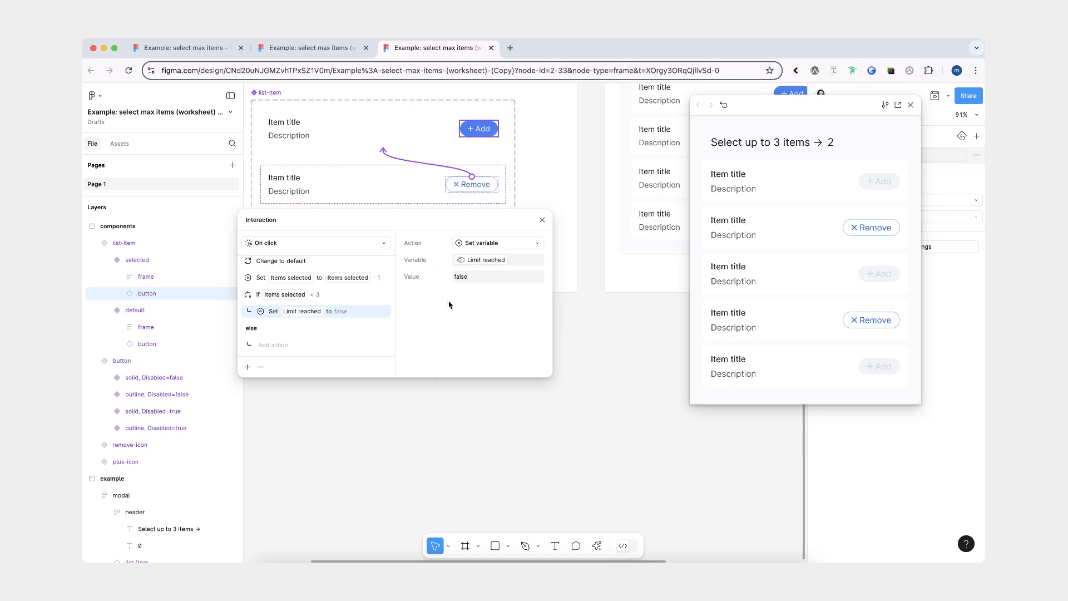
pyautogui.click(541, 220)
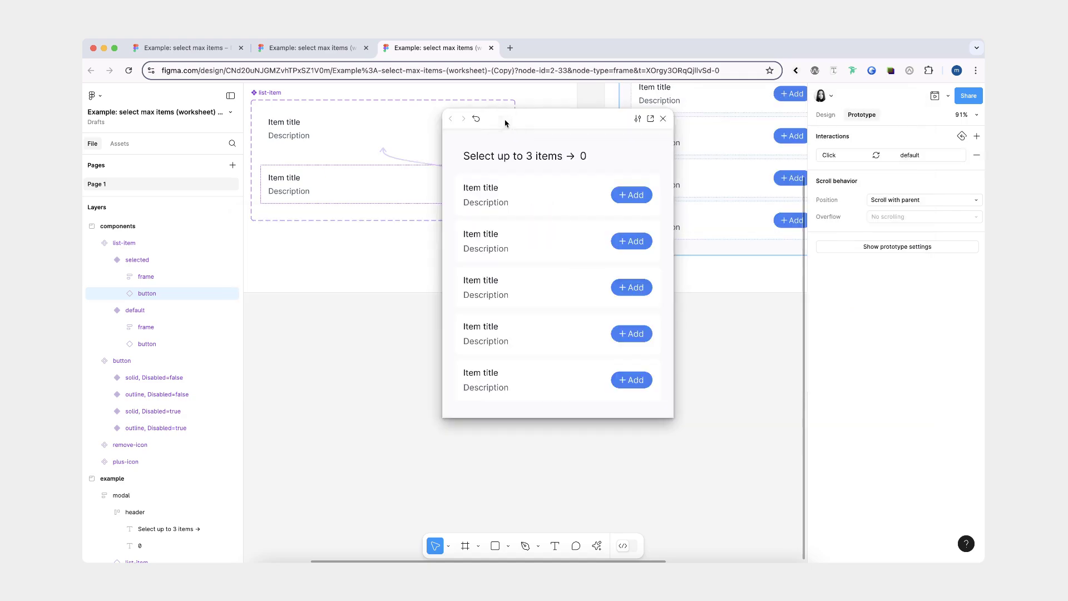
# Add items 1, 3 and 5, remove item 3, add item 2, then close the preview and zoom to fit.
pyautogui.click(634, 195)
pyautogui.click(637, 287)
pyautogui.click(637, 379)
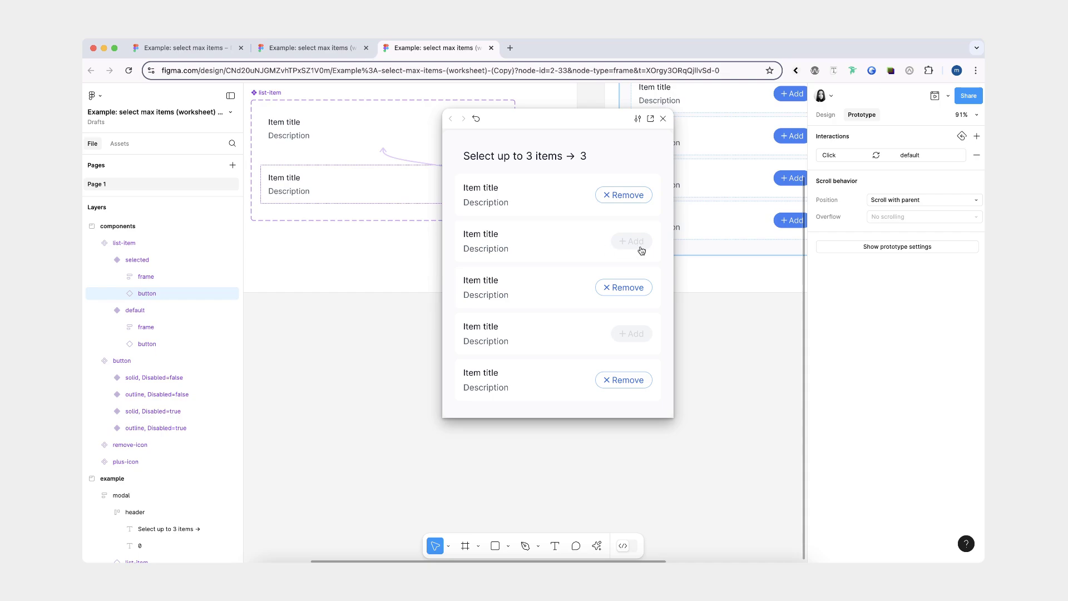
pyautogui.click(627, 291)
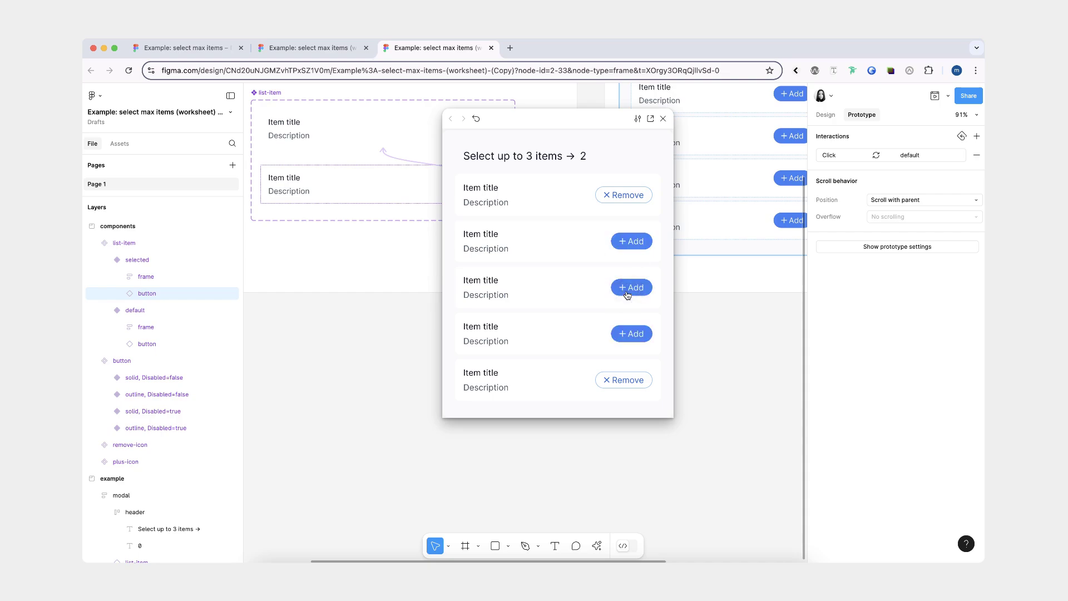
pyautogui.click(625, 248)
pyautogui.press('Escape')
pyautogui.hotkey('shift', '1')
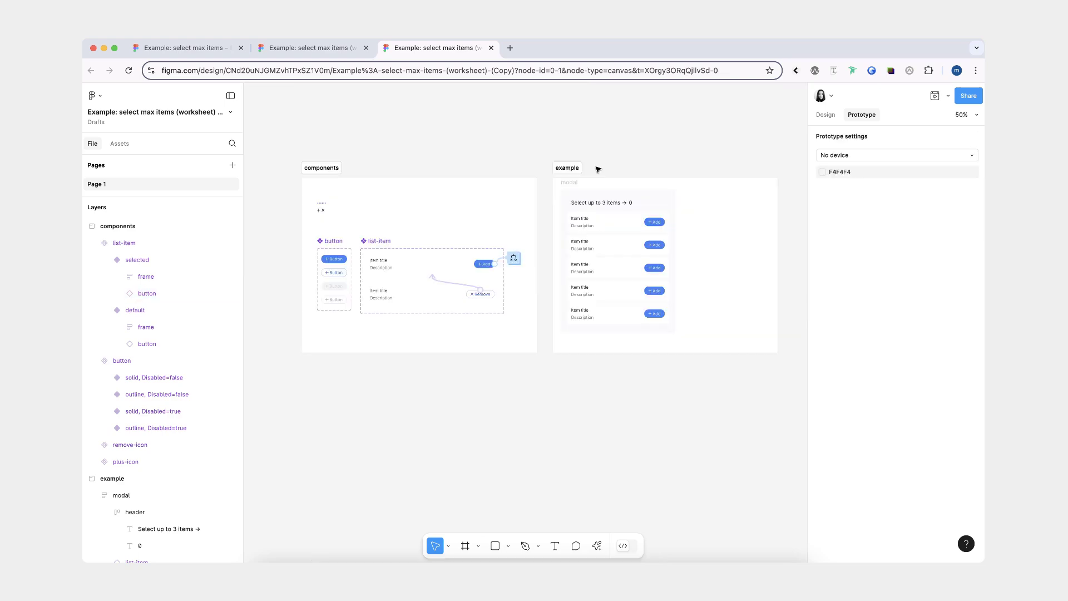